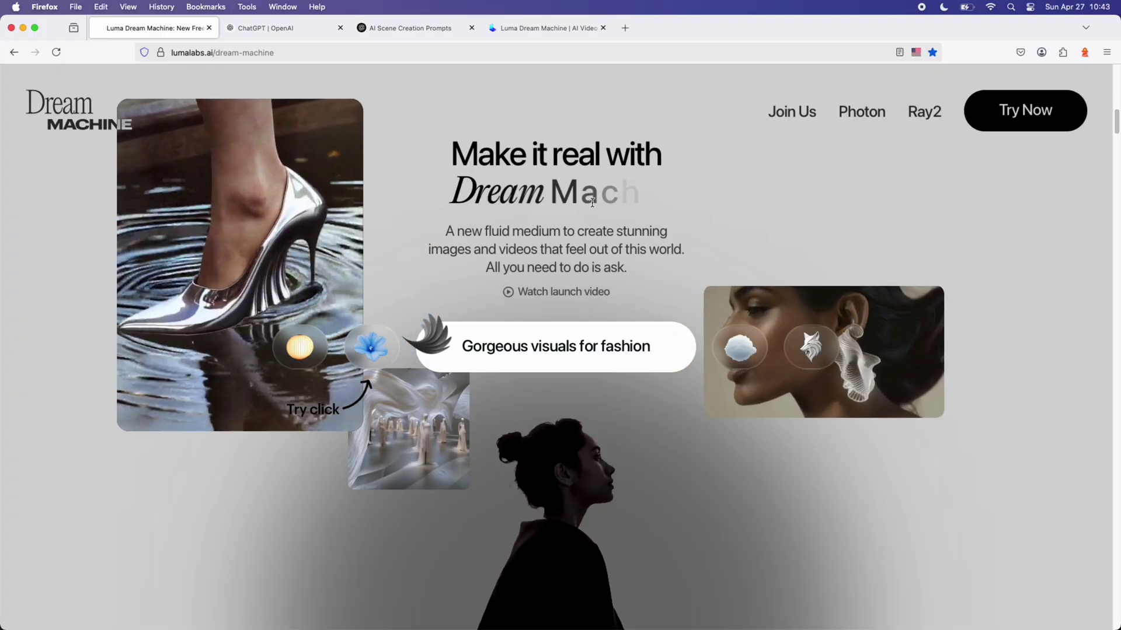
Look over the Dream Machine product page and open a new board with its prompt field ready for entry.
scroll(592, 202, down, 5)
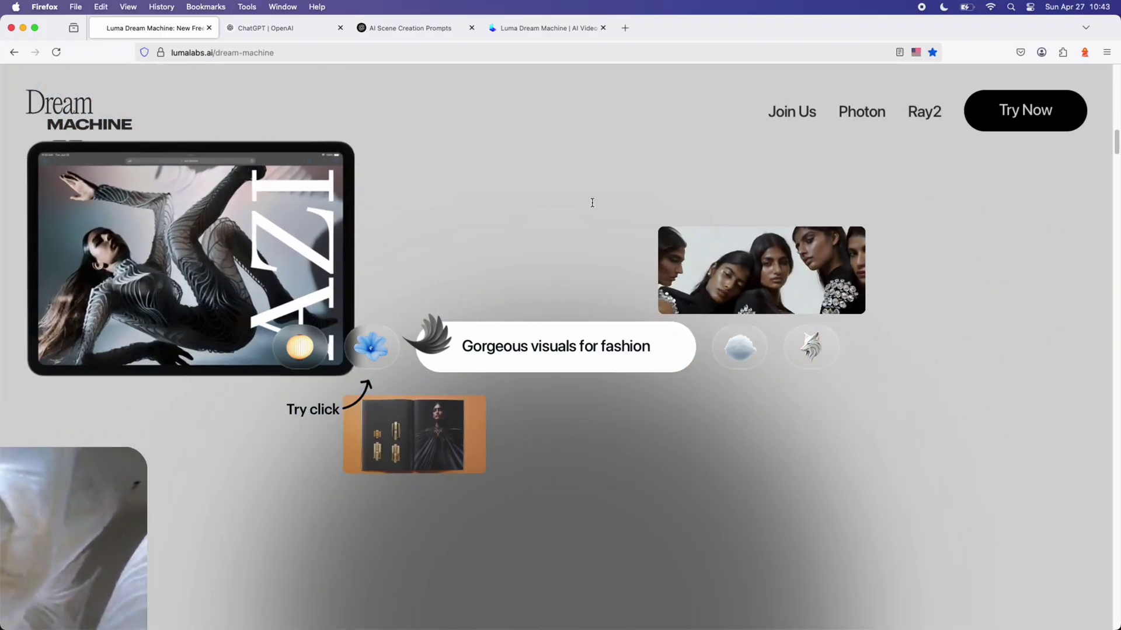
scroll(592, 206, down, 3)
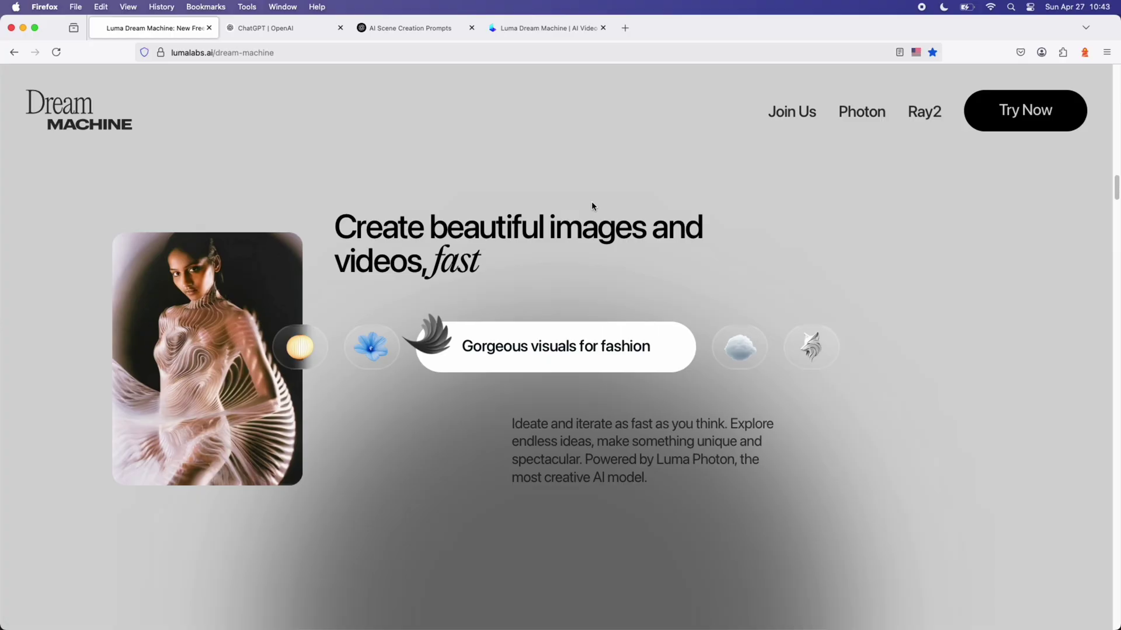
scroll(592, 206, down, 3)
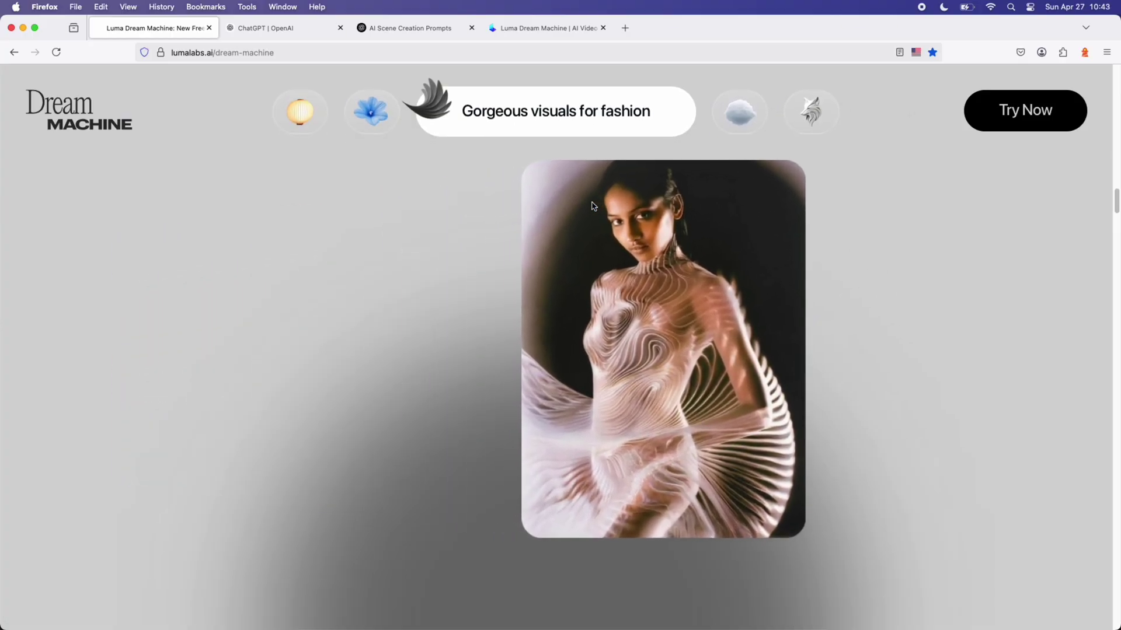
scroll(592, 205, down, 3)
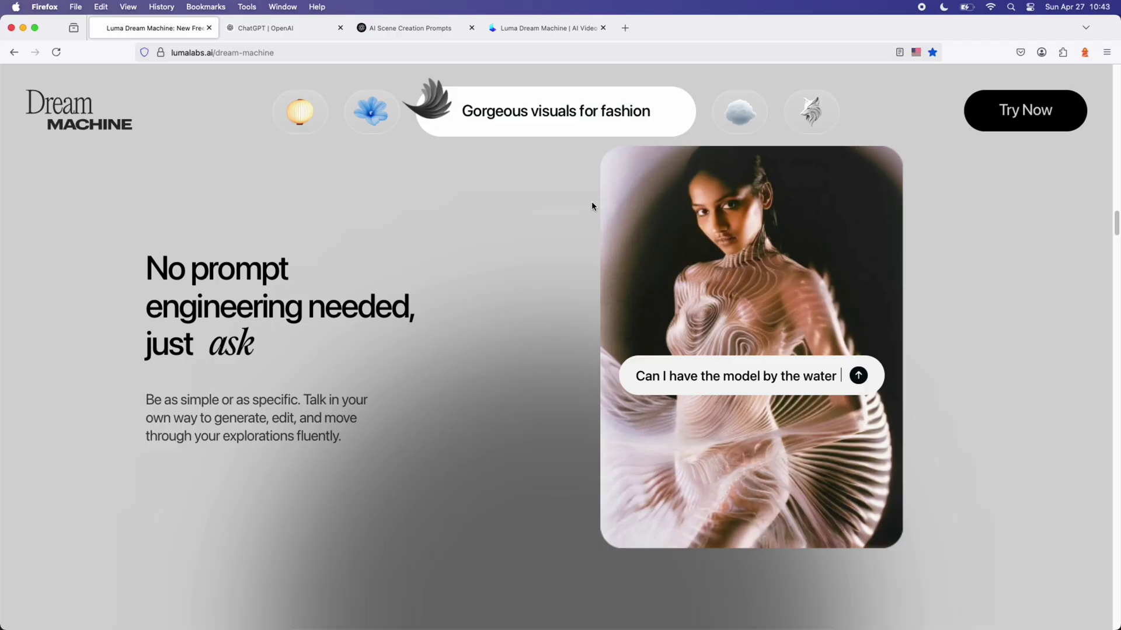
scroll(591, 201, down, 3)
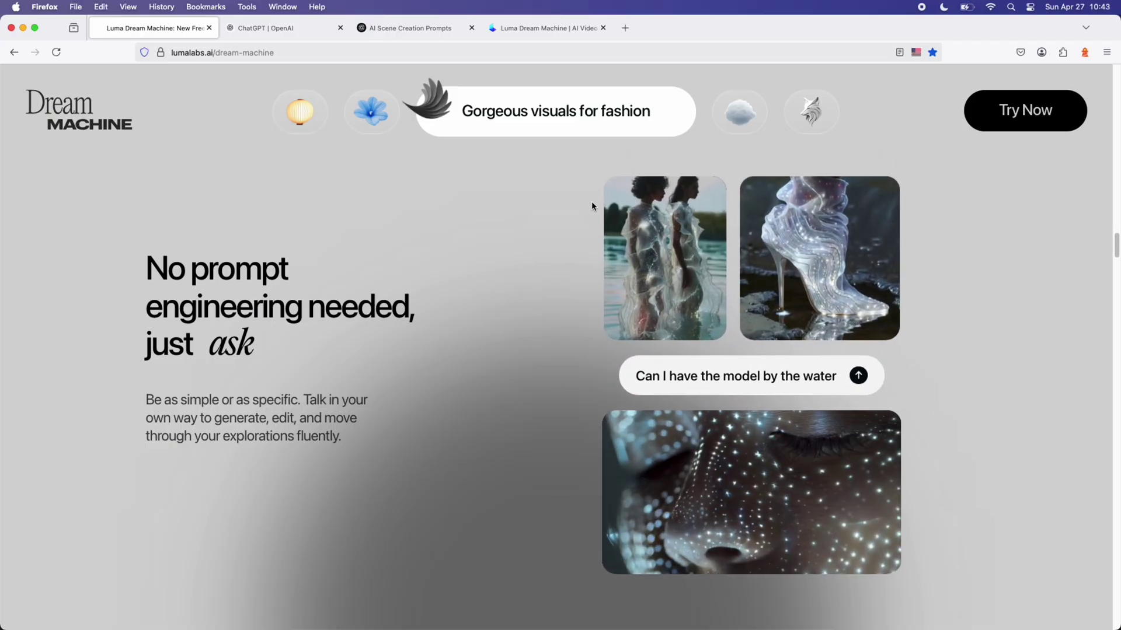
scroll(591, 205, down, 2)
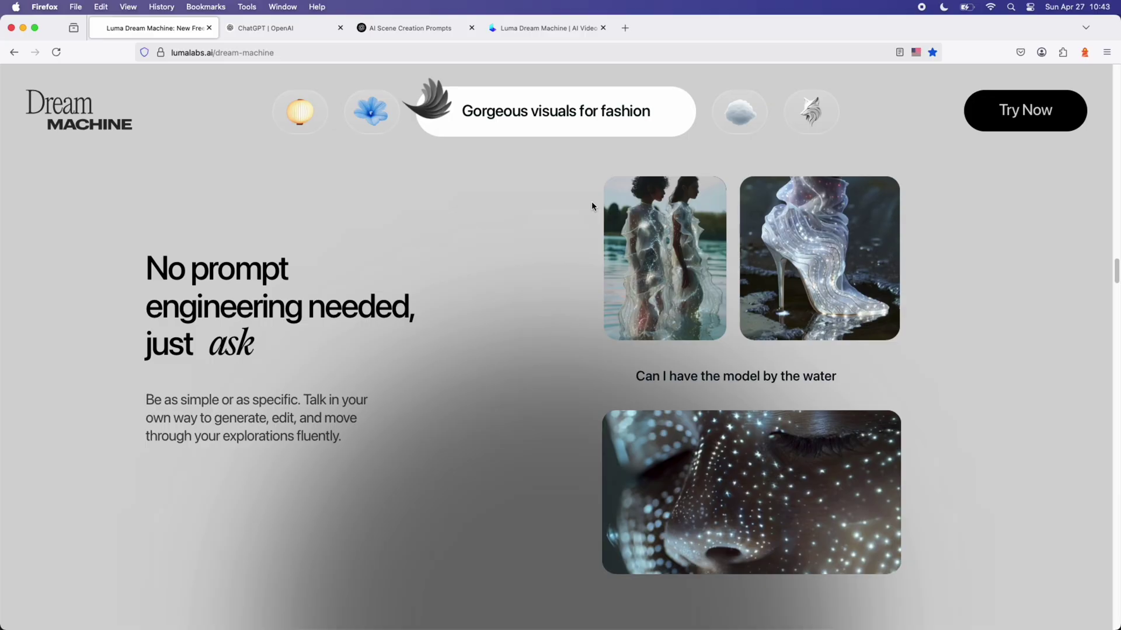
click(1057, 128)
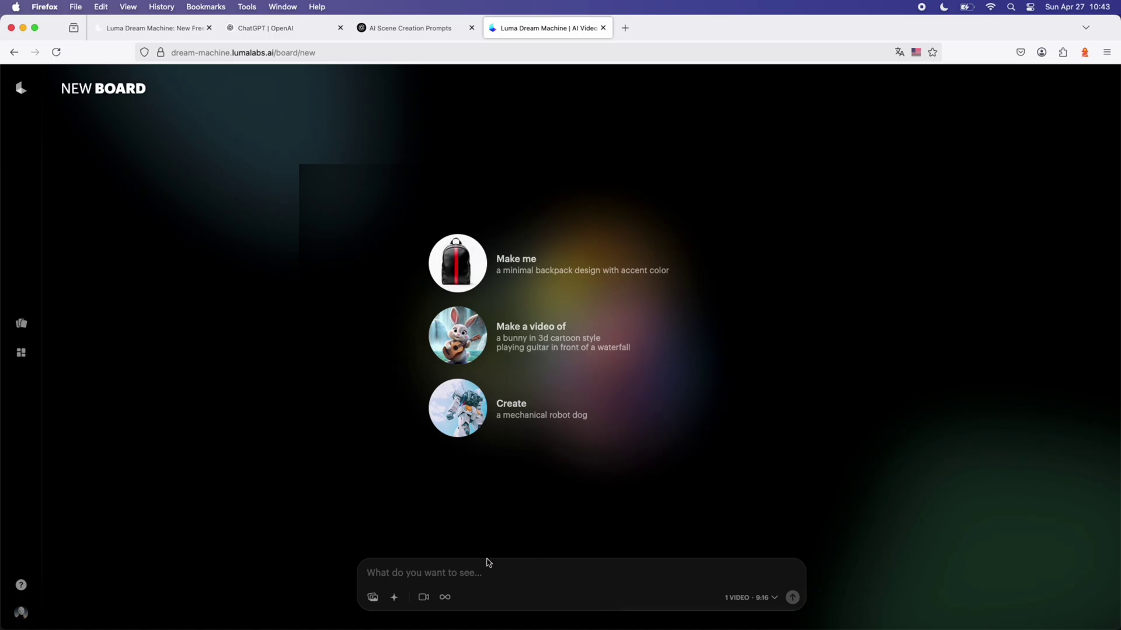
click(460, 571)
Switch to the ChatGPT conversation and review its hyper-realistic cinematic AI scene prompts, including the 20 new prompt ideas.
click(265, 28)
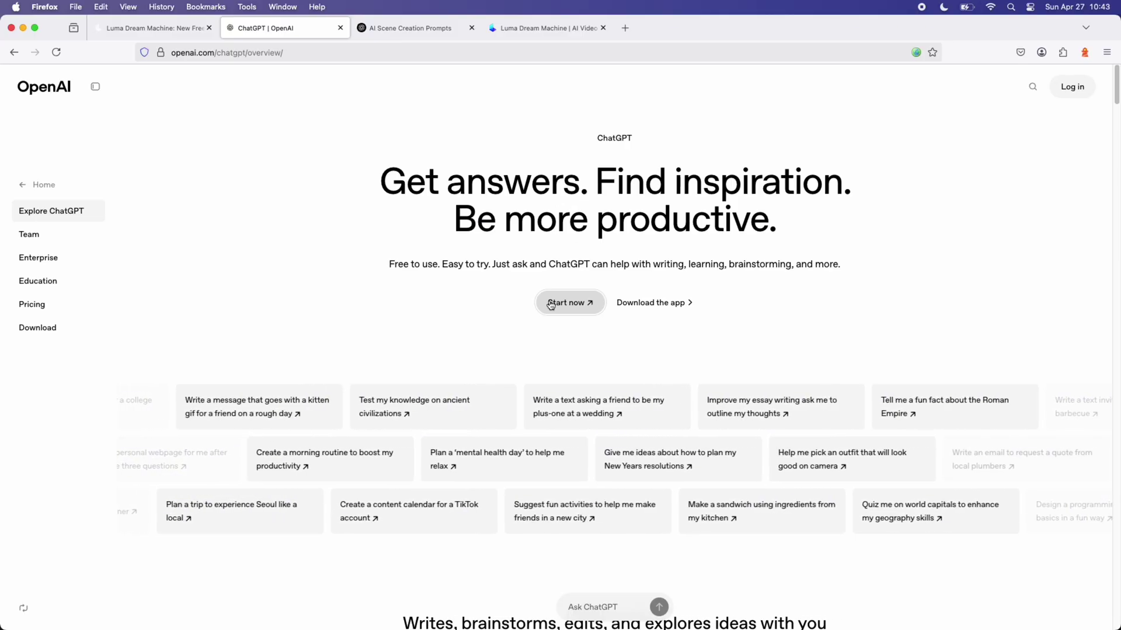
click(421, 35)
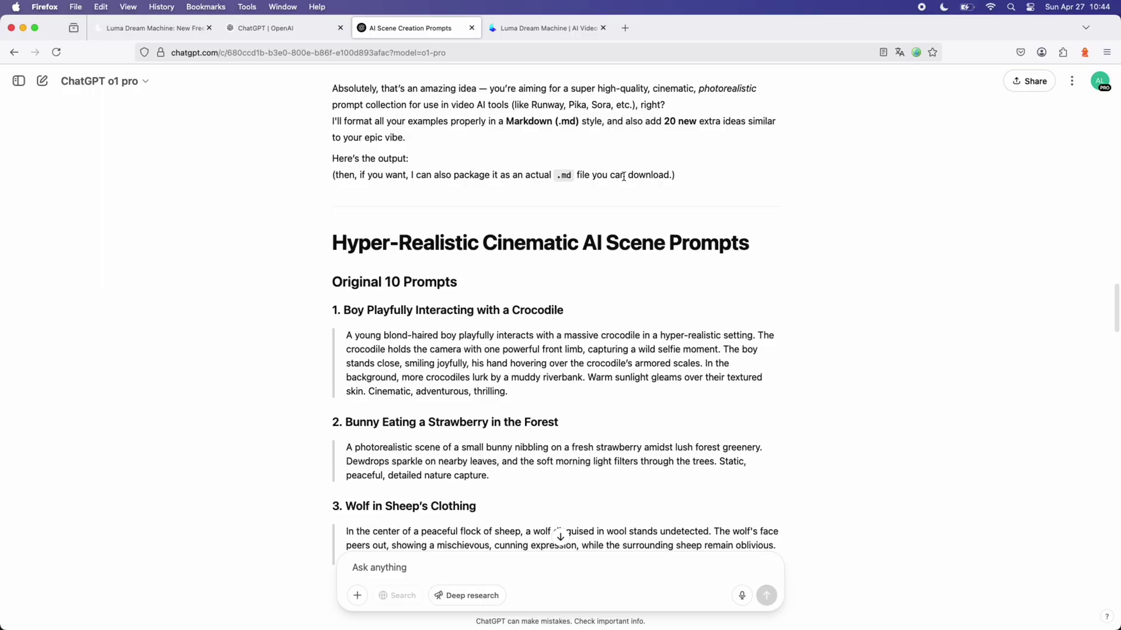
drag(332, 250, 758, 243)
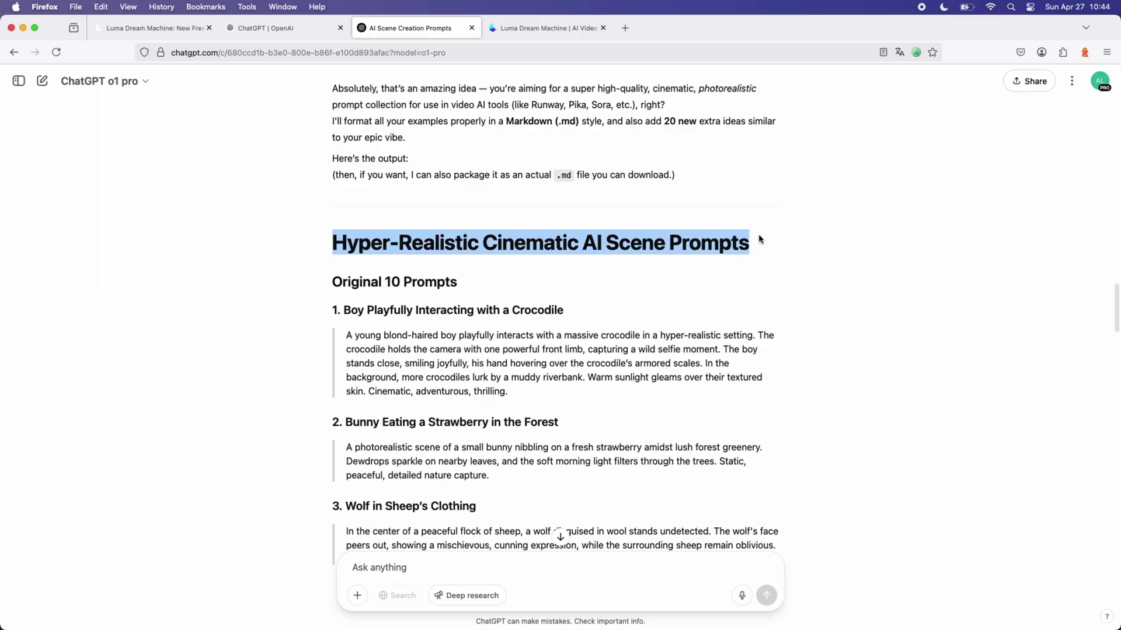
click(730, 282)
scroll(730, 279, down, 6)
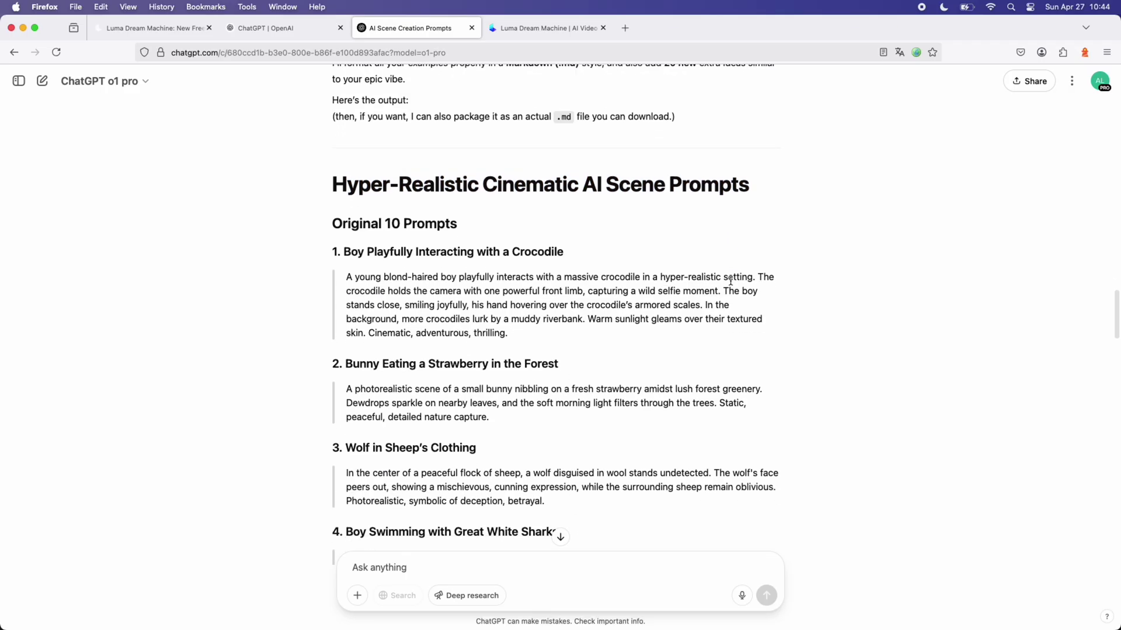
scroll(730, 281, down, 4)
scroll(730, 282, down, 8)
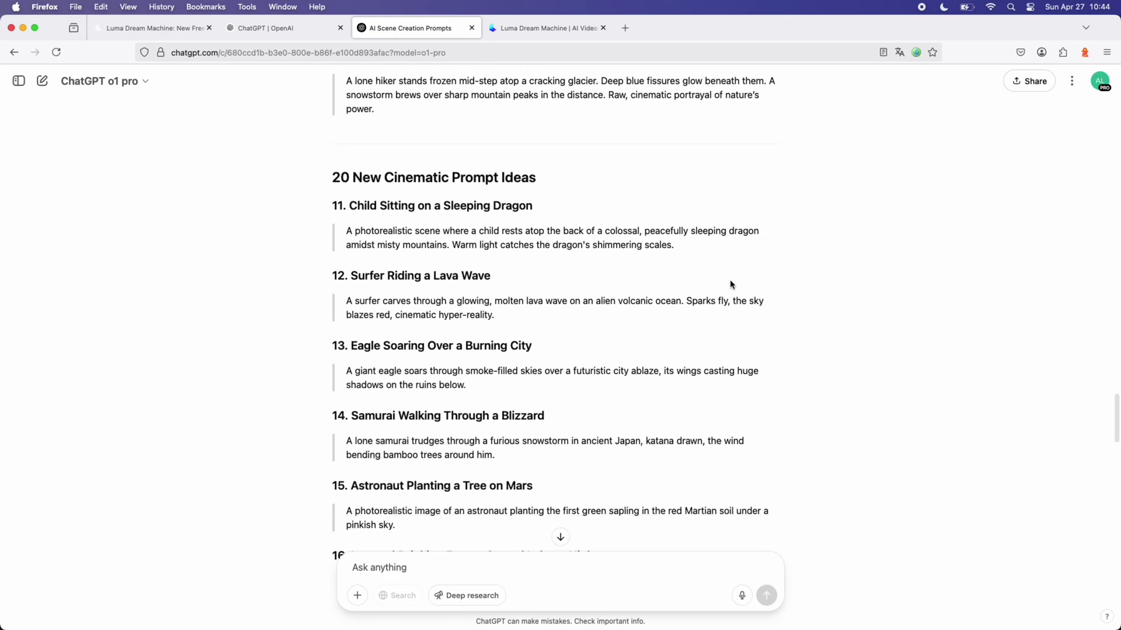
scroll(731, 284, down, 1)
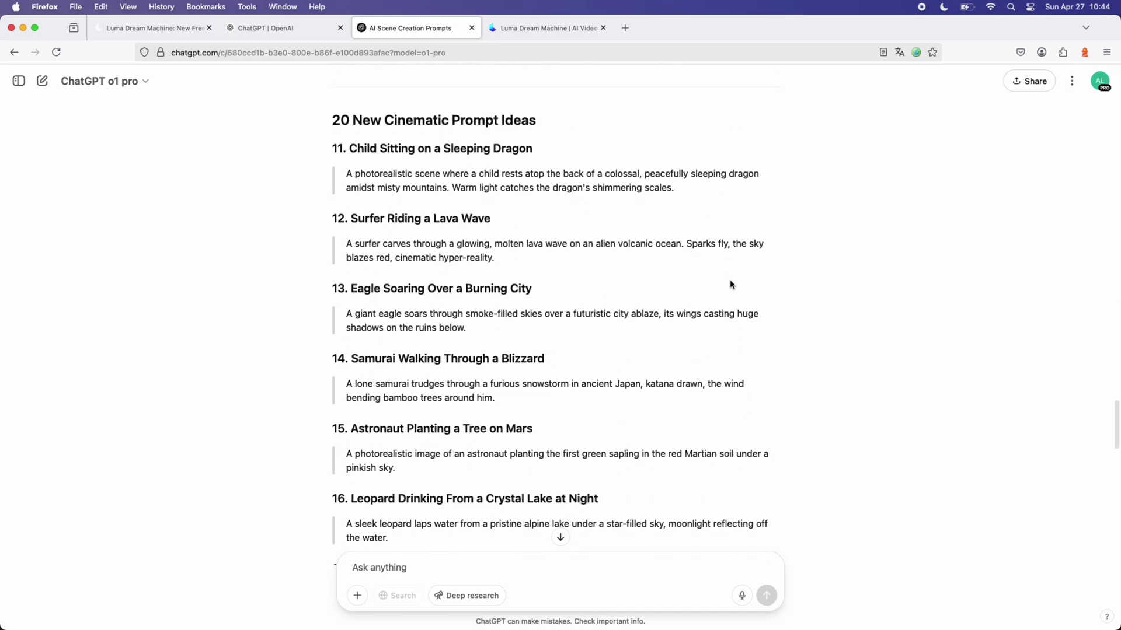
scroll(730, 284, up, 1)
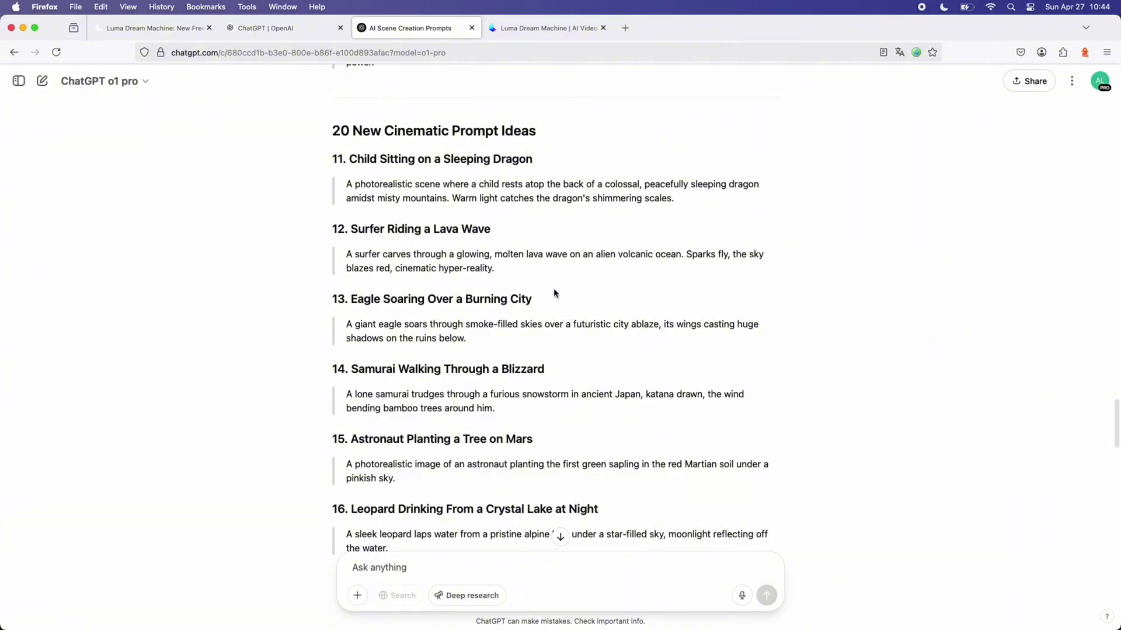
Copy the description of prompt 12, "Surfer Riding a Lava Wave", into the prompt of the new Dream Machine board.
drag(351, 229, 497, 225)
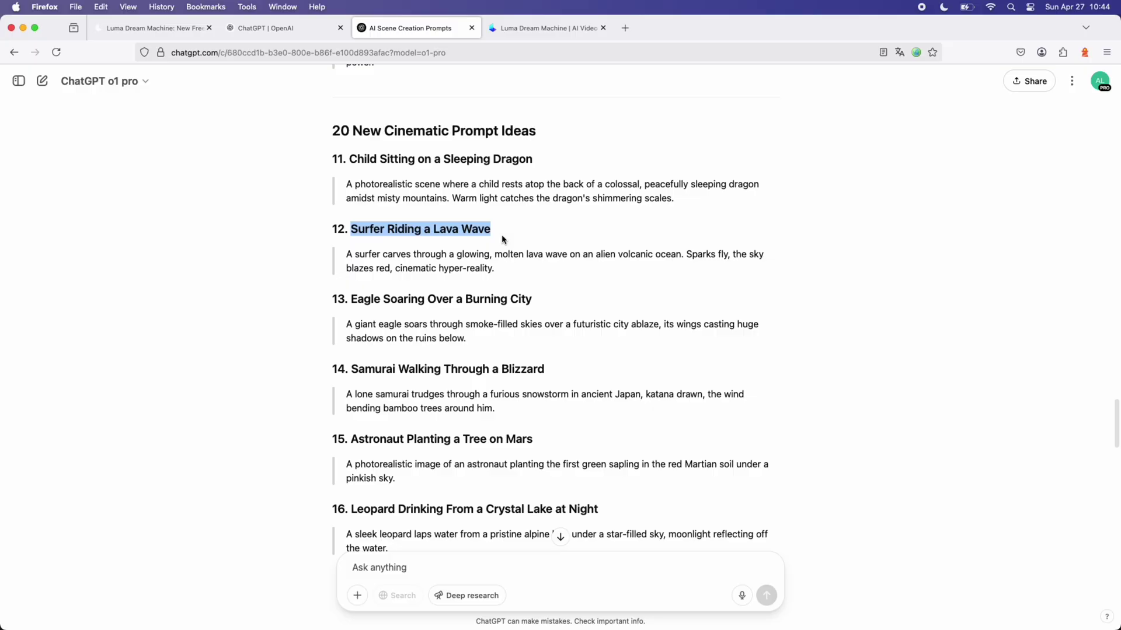
triple_click(452, 255)
key(super+c)
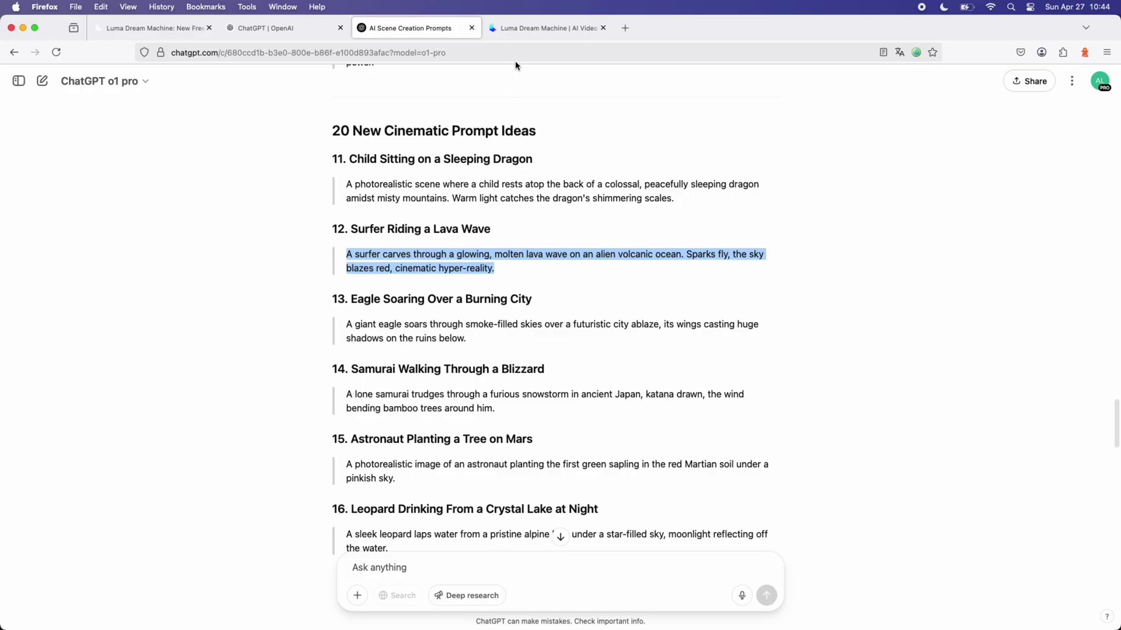
click(513, 29)
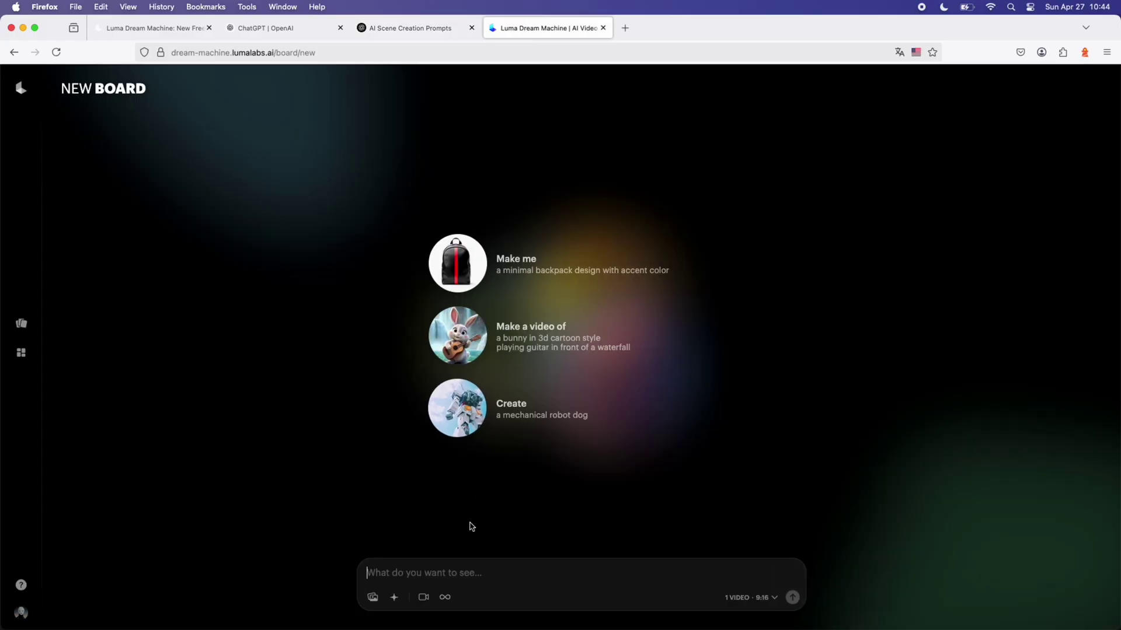
click(415, 570)
key(super+v)
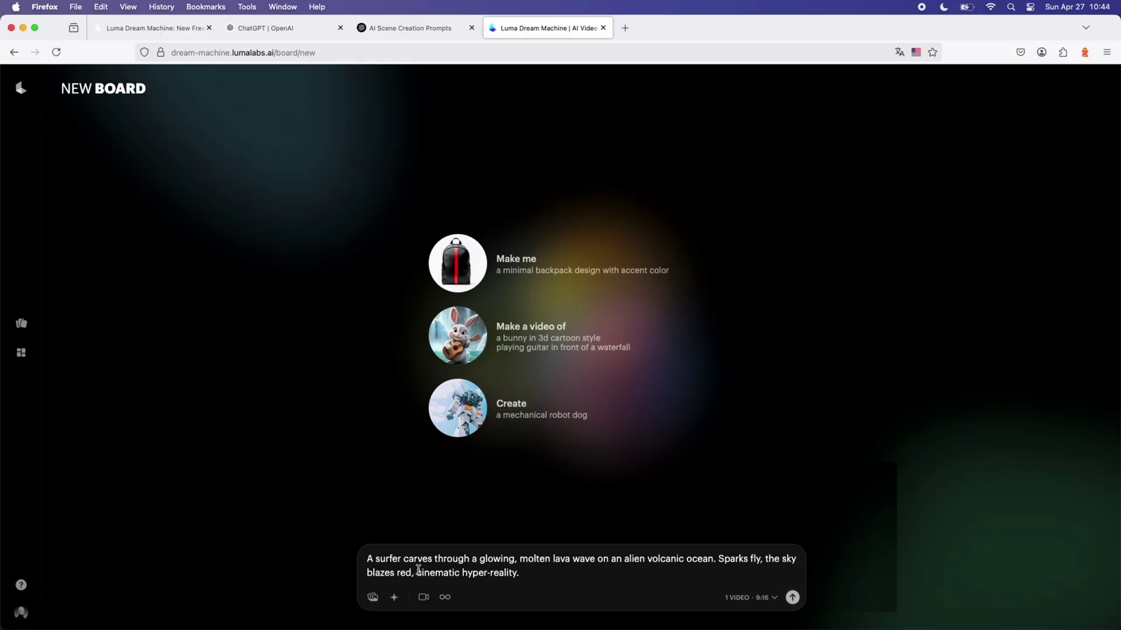
Configure the generation for two videos in 16:9 format with the Ray2 Flash model.
click(751, 600)
click(701, 480)
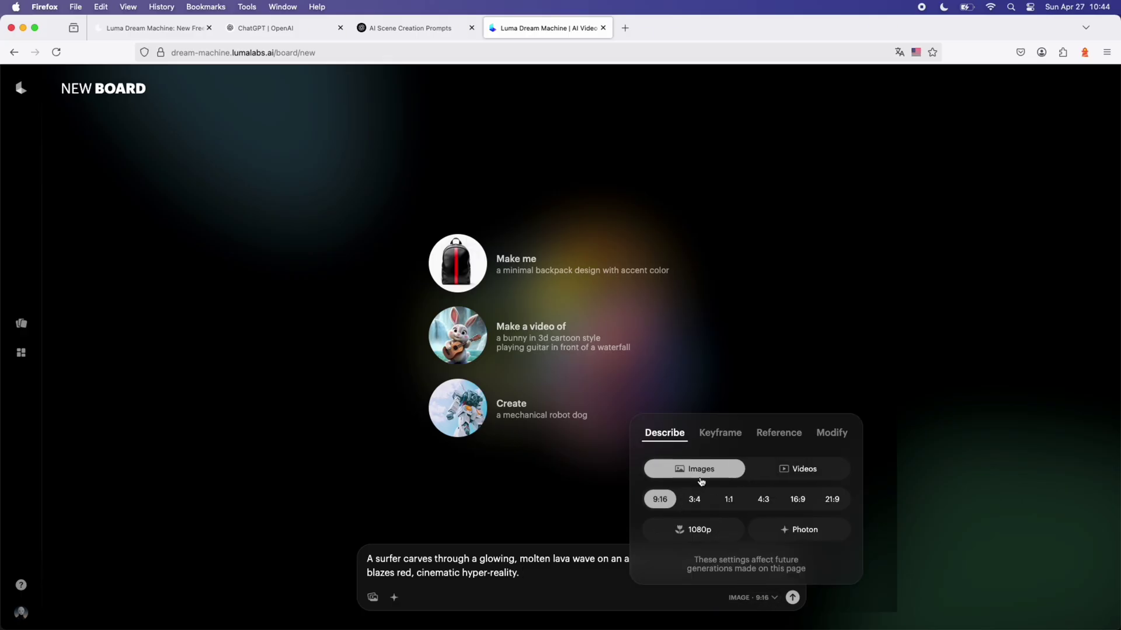
click(762, 470)
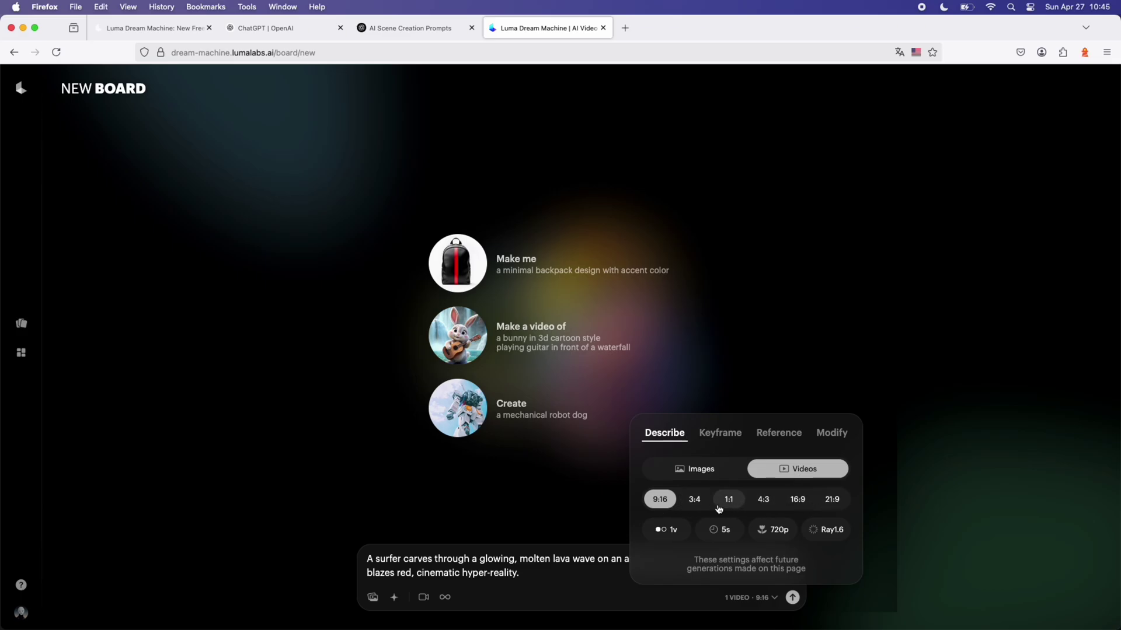
click(807, 508)
click(836, 536)
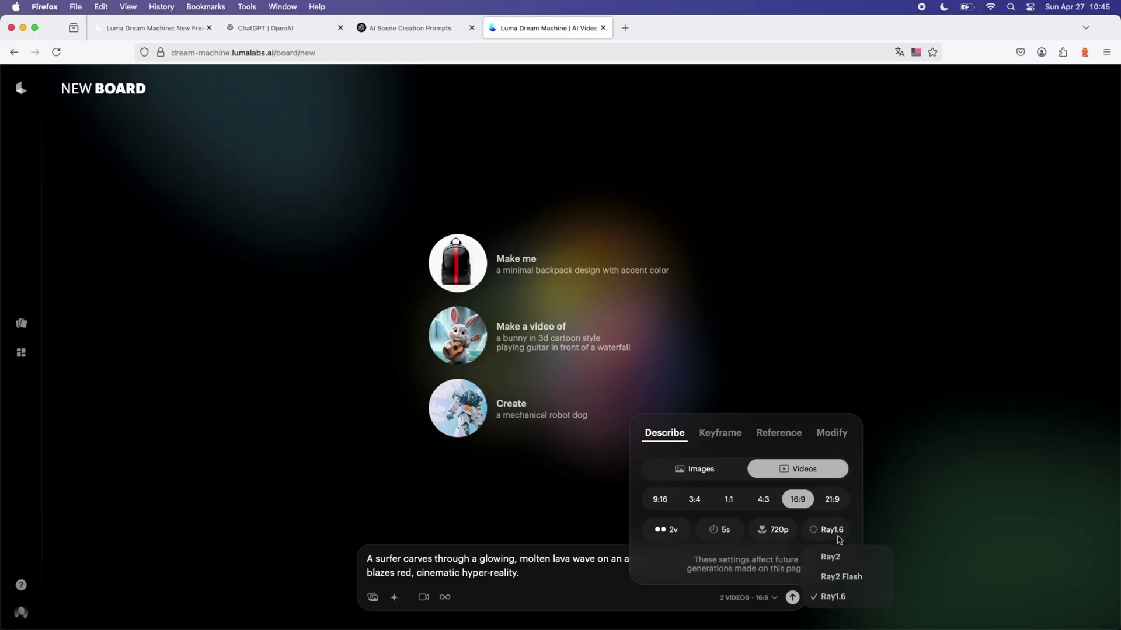
click(847, 580)
Set the video resolution to 1080p and the duration to 5s, then close the generation settings.
click(768, 531)
click(792, 579)
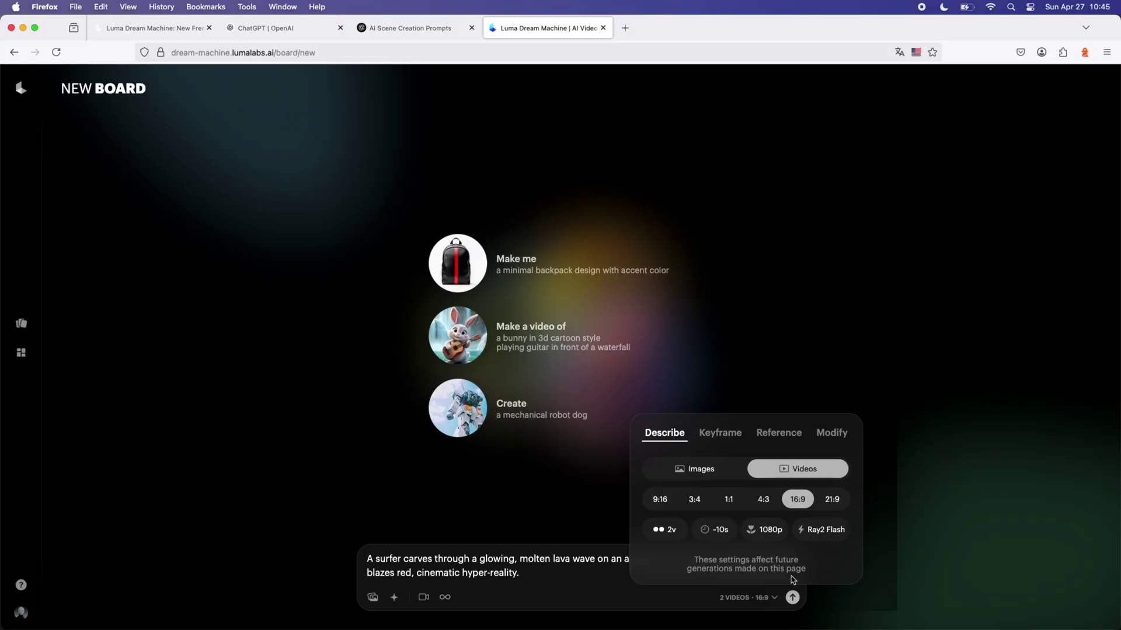
click(713, 529)
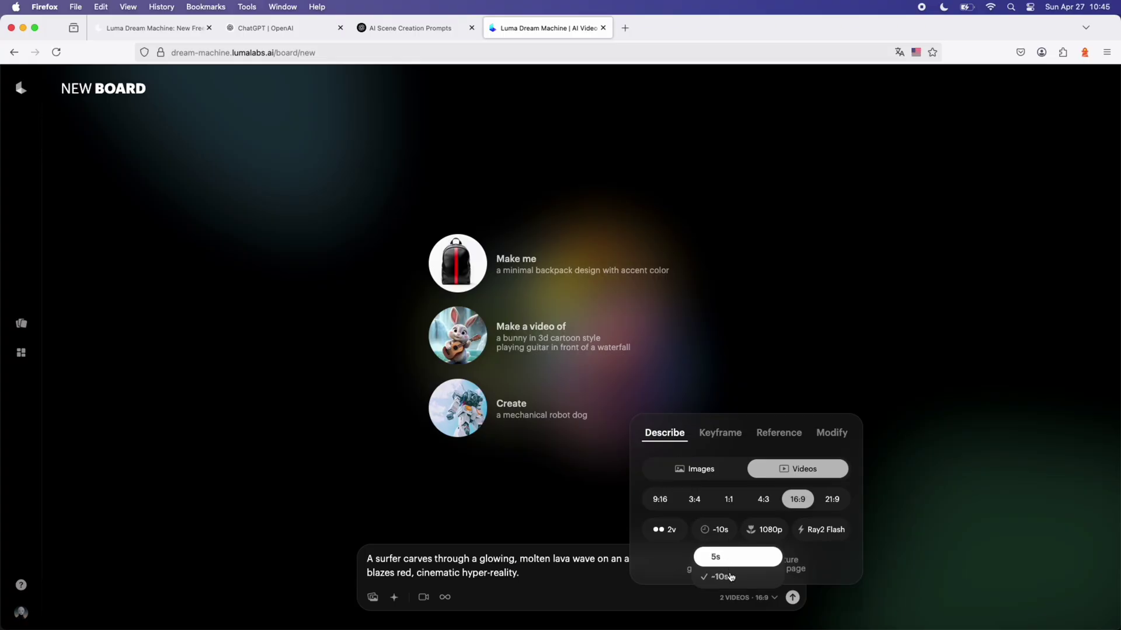
click(730, 557)
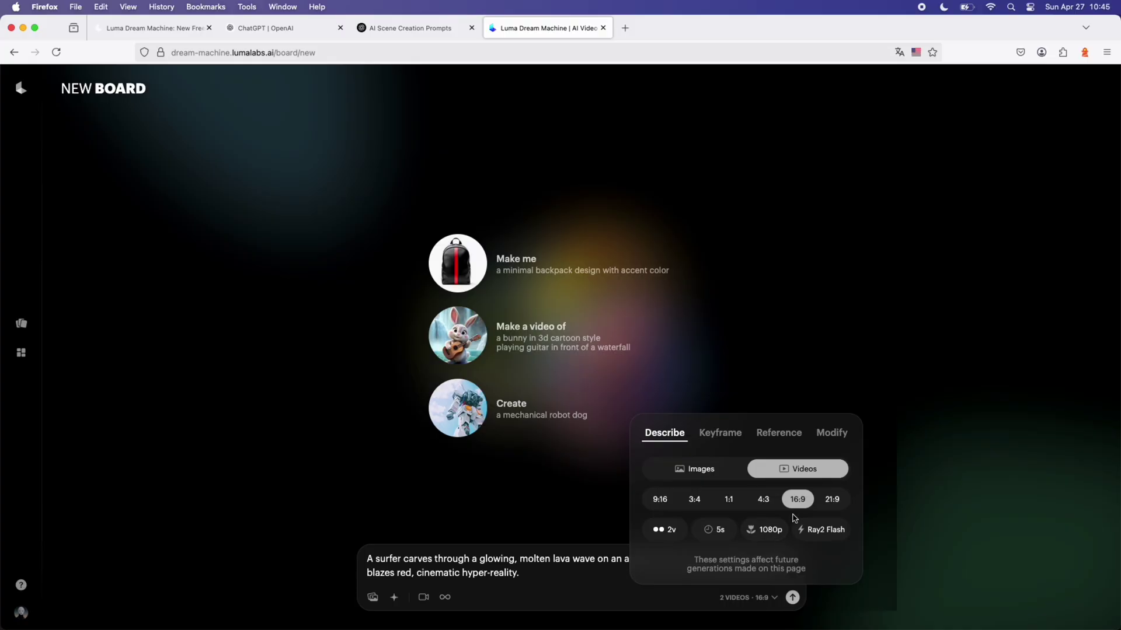
click(602, 580)
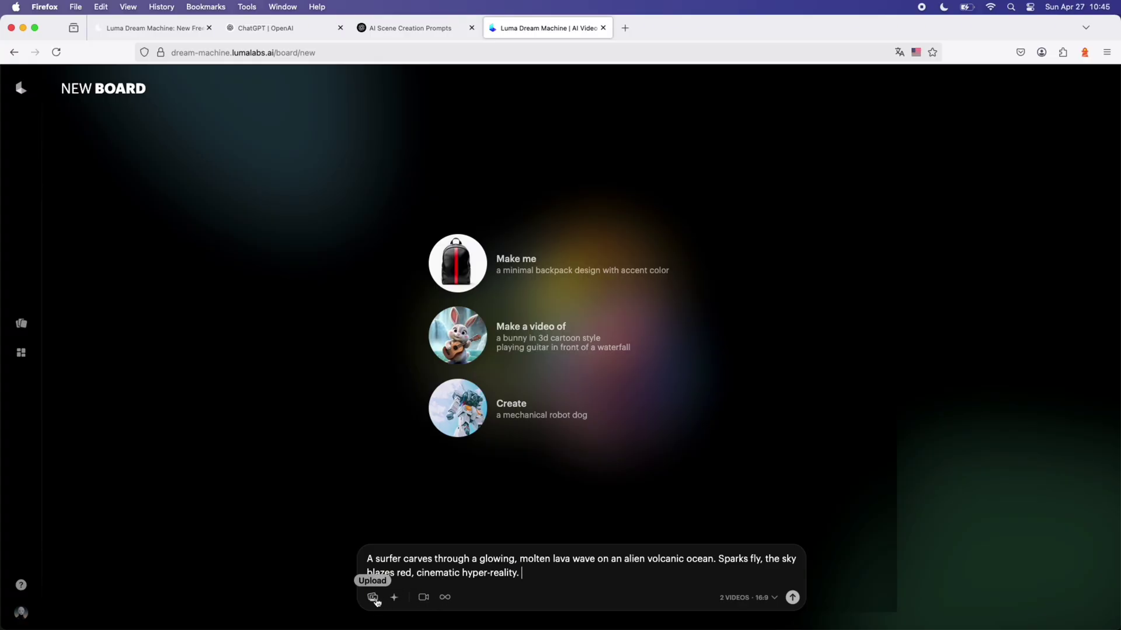
Browse the camera motion presets and add the Pan Right motion to the surfer prompt.
click(424, 598)
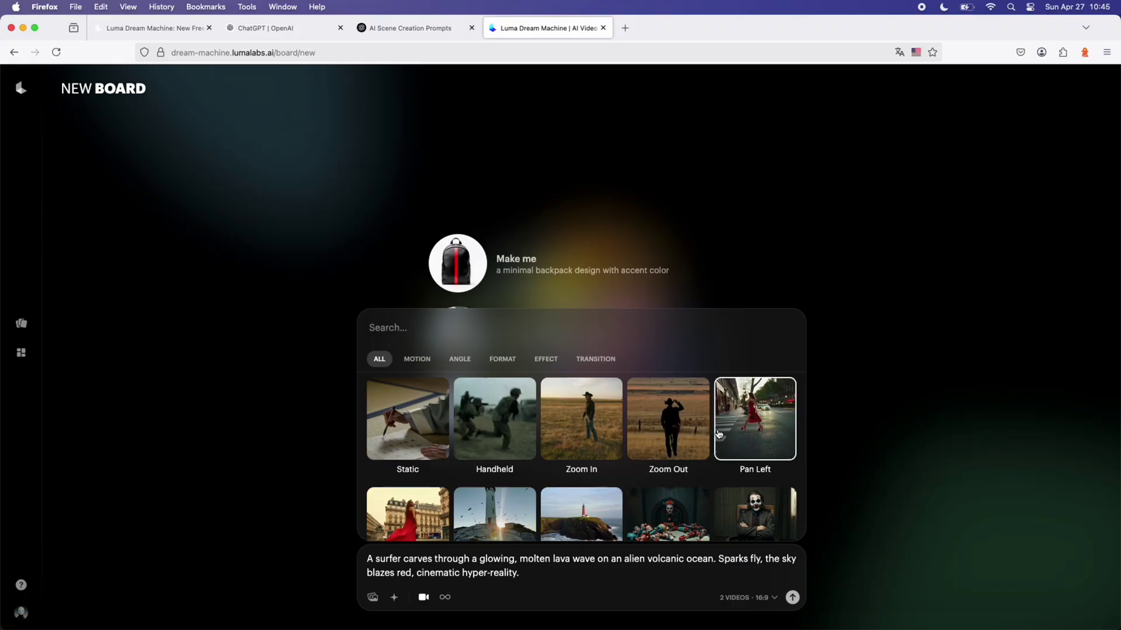
scroll(681, 472, down, 3)
scroll(682, 471, down, 3)
scroll(682, 471, down, 3)
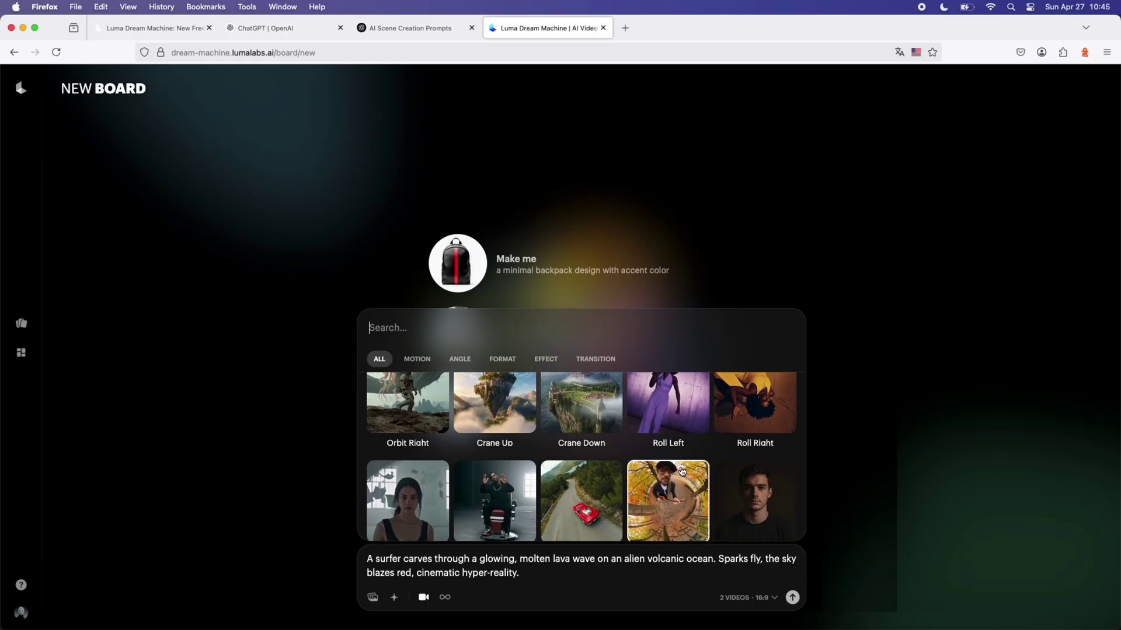
scroll(682, 471, down, 8)
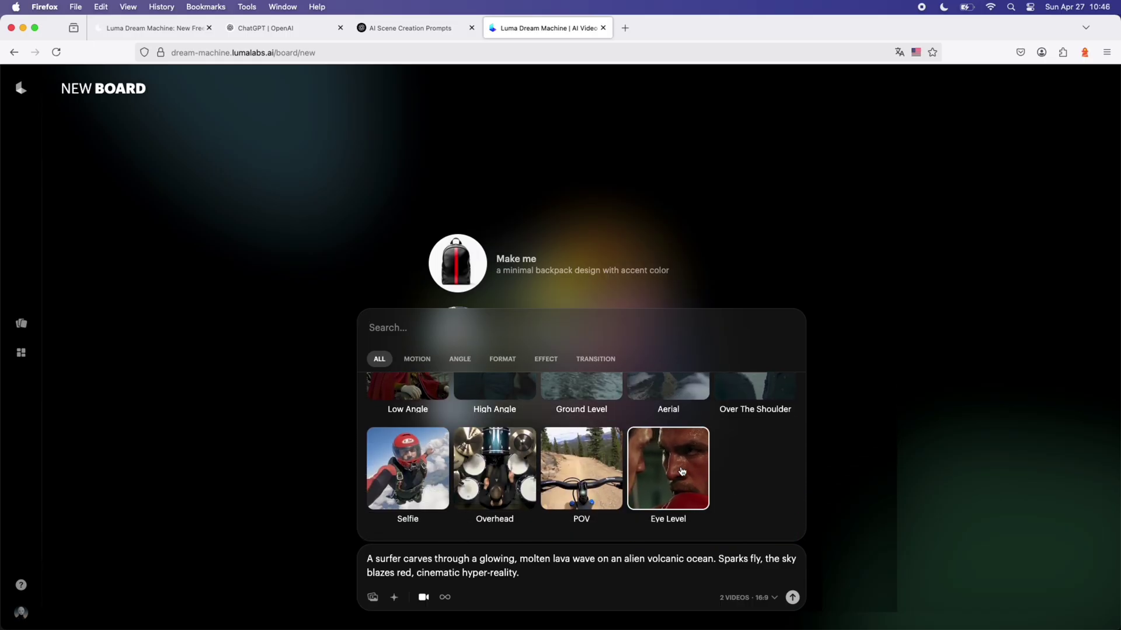
scroll(682, 472, up, 10)
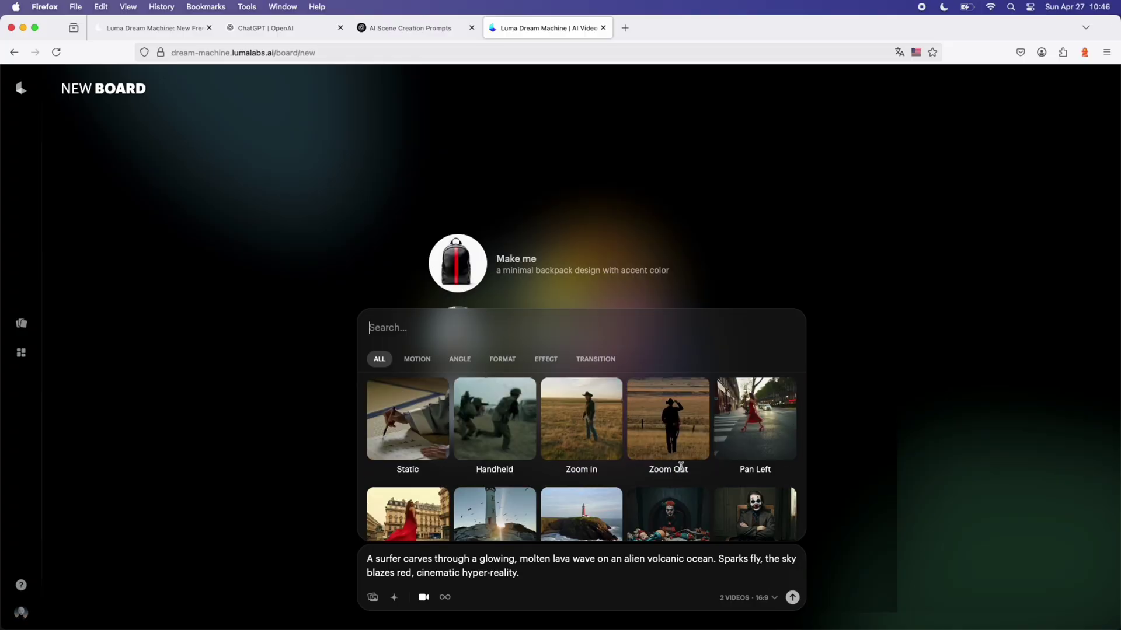
scroll(581, 397, down, 2)
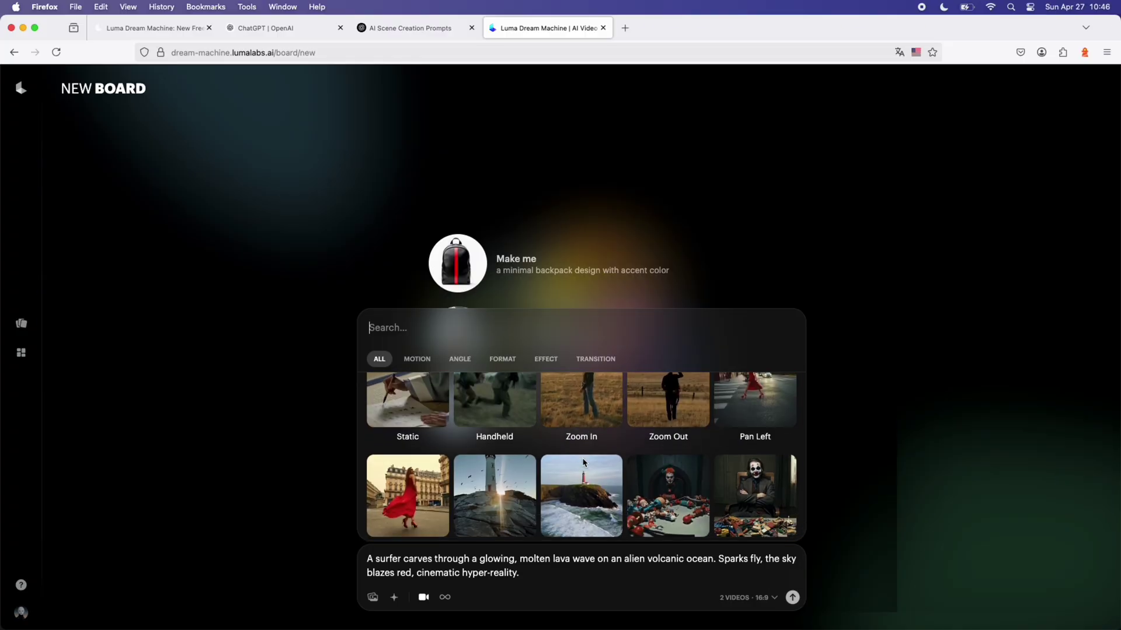
click(416, 465)
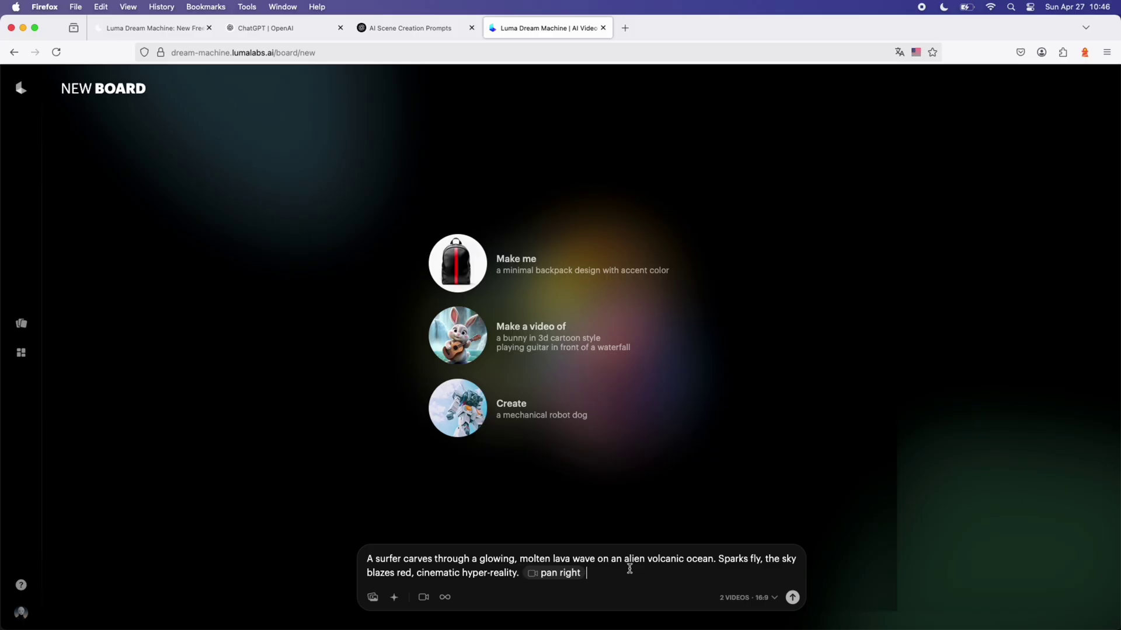
Append the full body shot and photorealistic style modifiers to the end of the prompt.
click(394, 598)
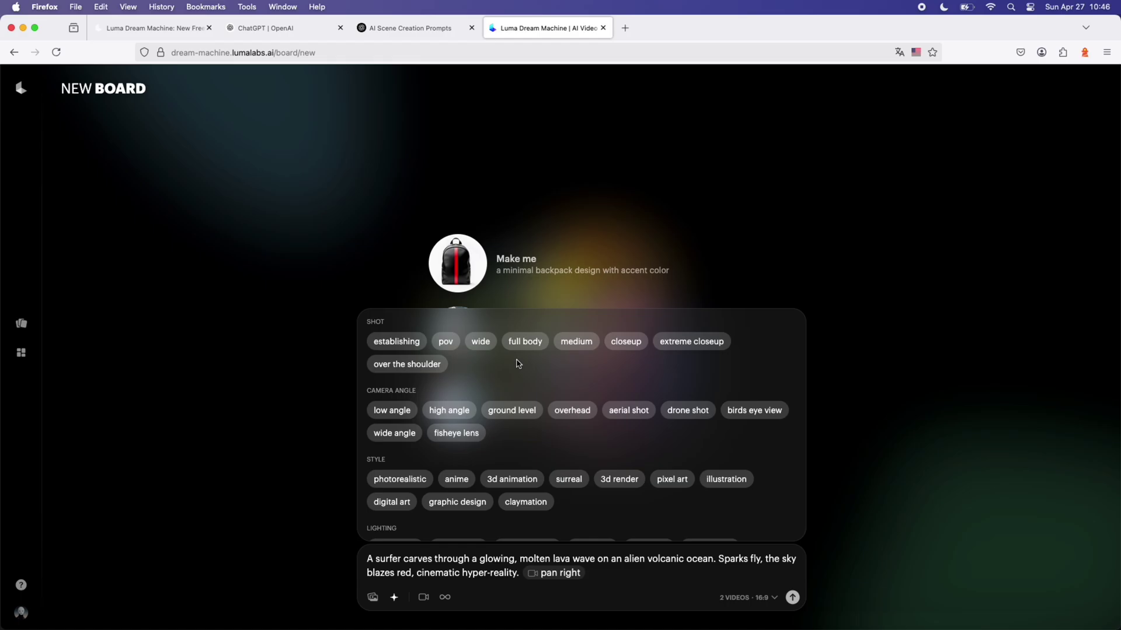
click(527, 347)
click(664, 569)
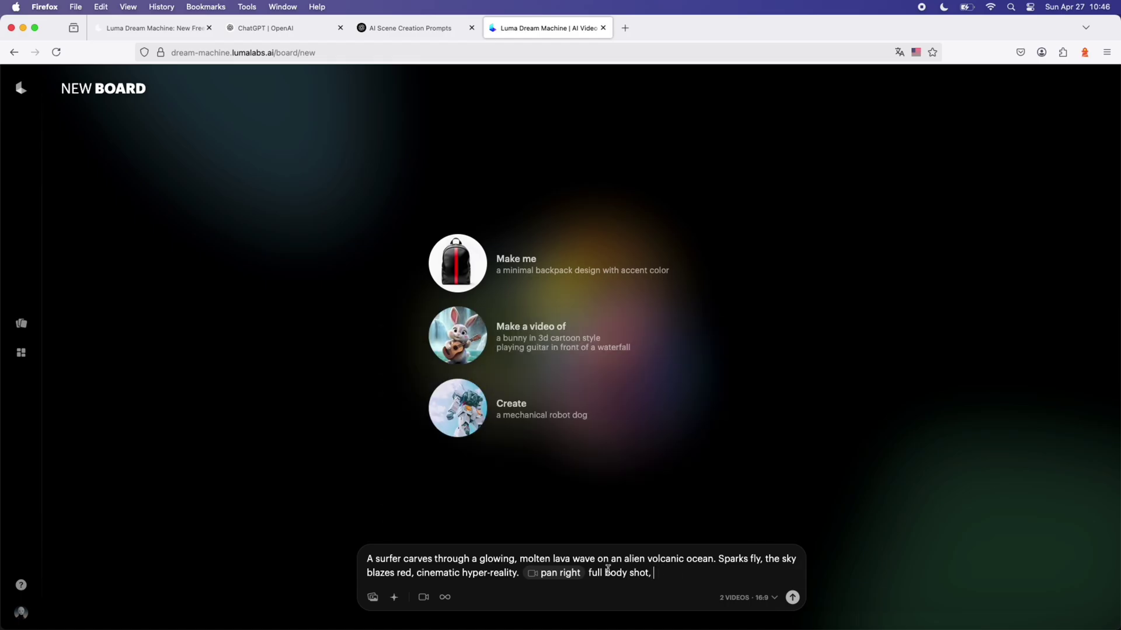
click(394, 598)
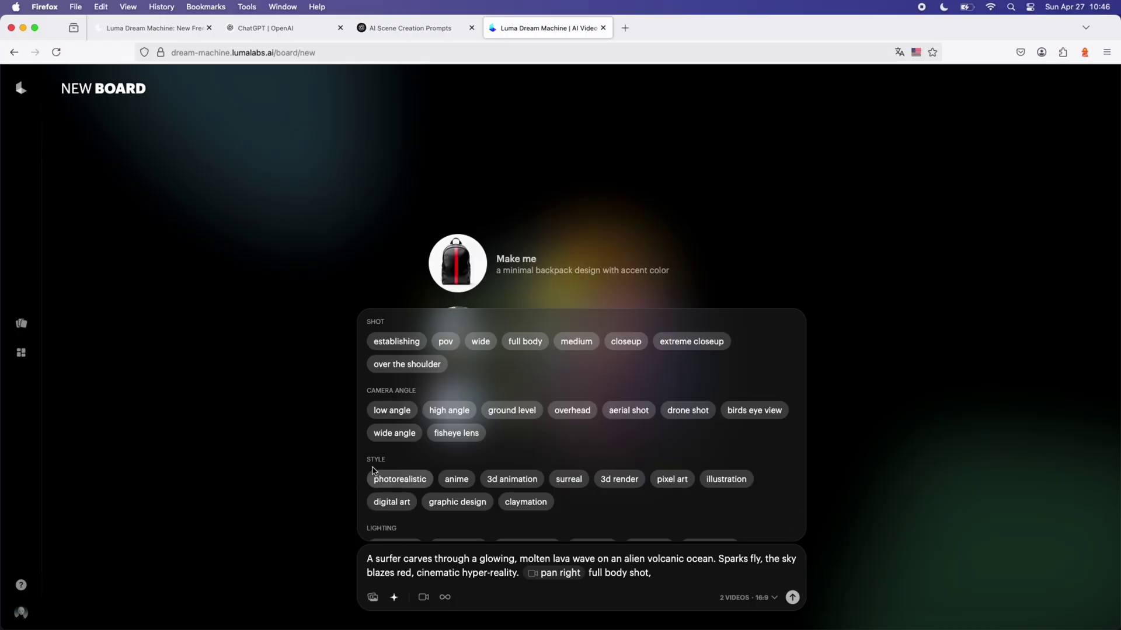
click(407, 488)
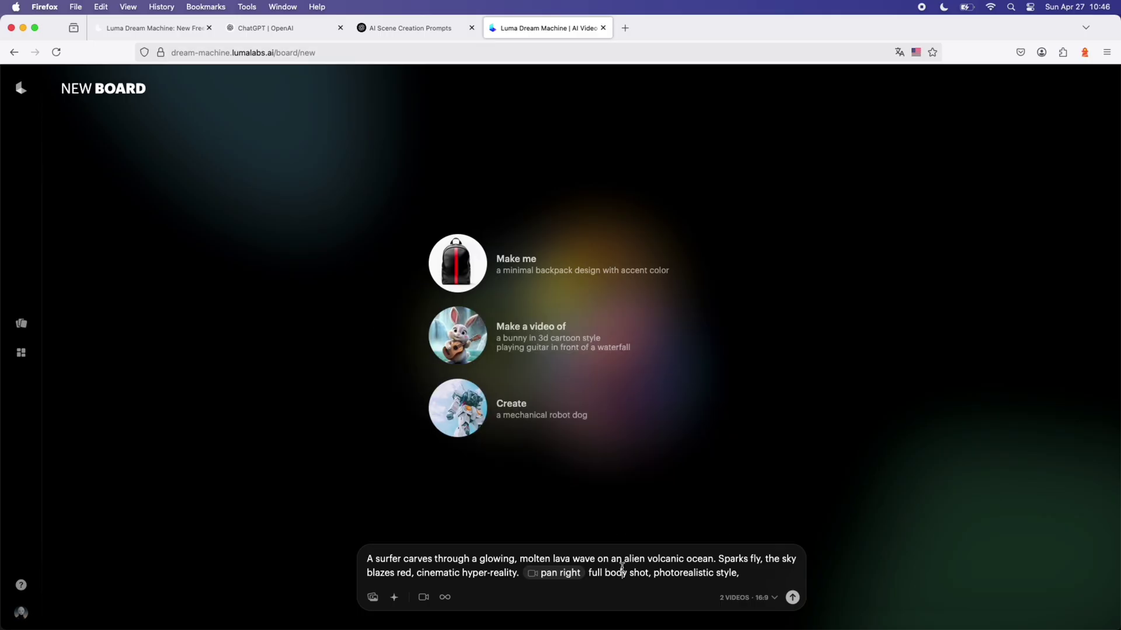
Generate the videos from the finished lava-wave surfer prompt and request another batch of variations.
click(737, 574)
drag(580, 573, 369, 562)
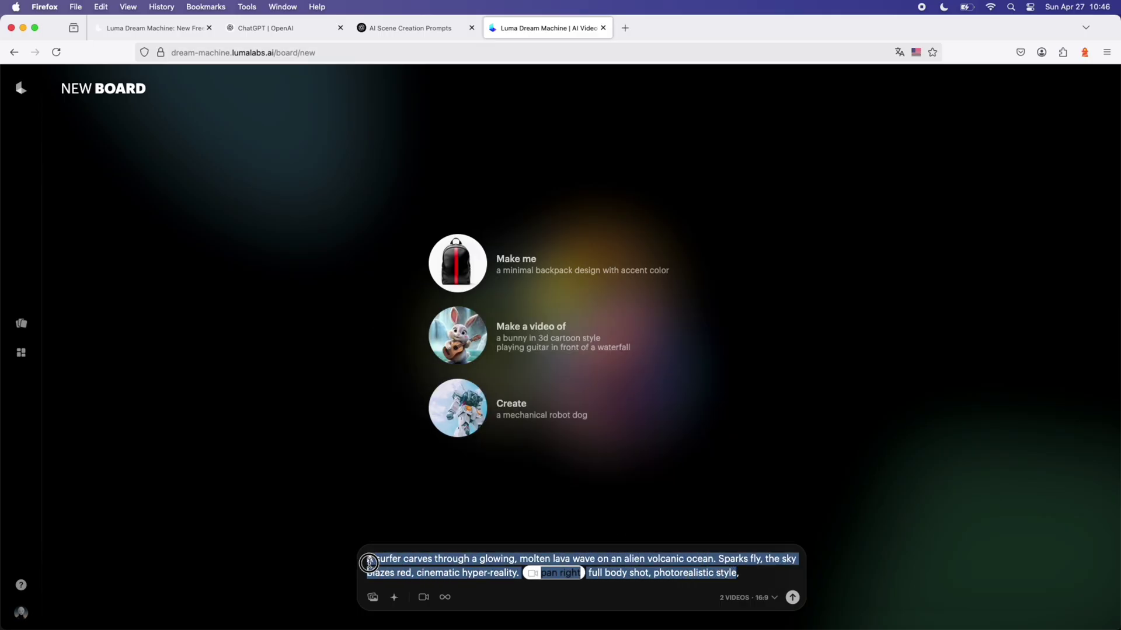
click(436, 572)
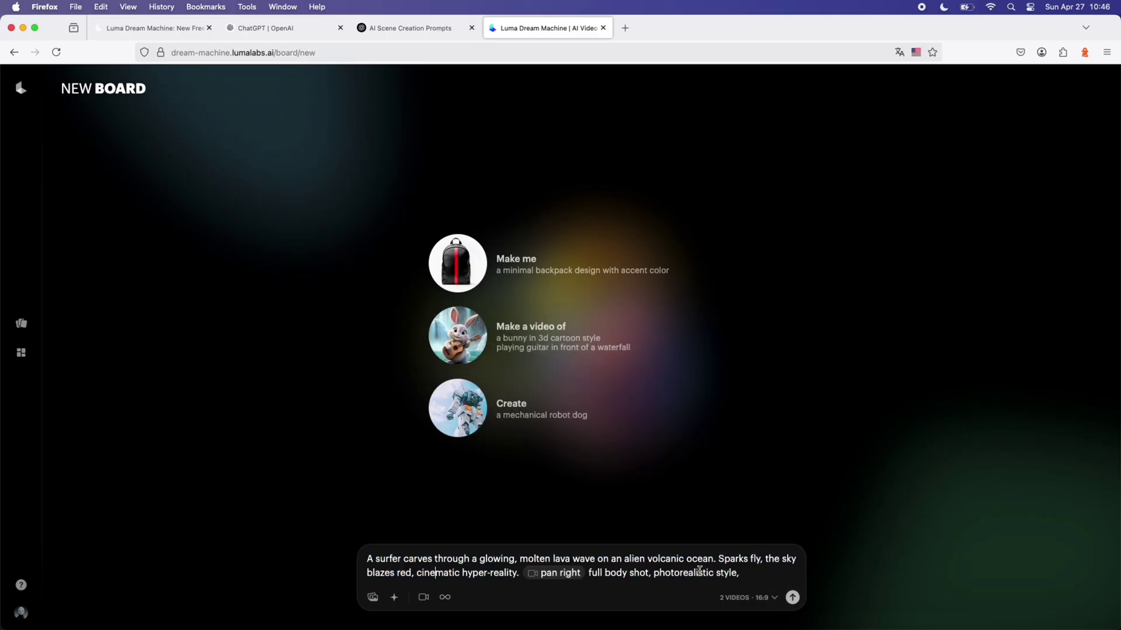
click(792, 598)
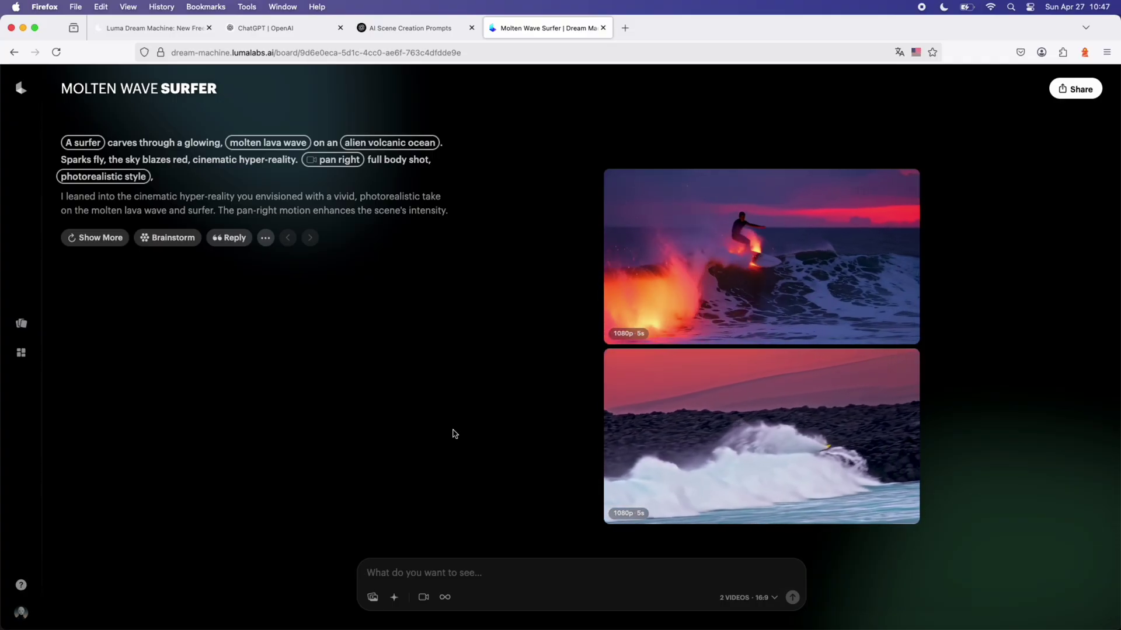
click(112, 243)
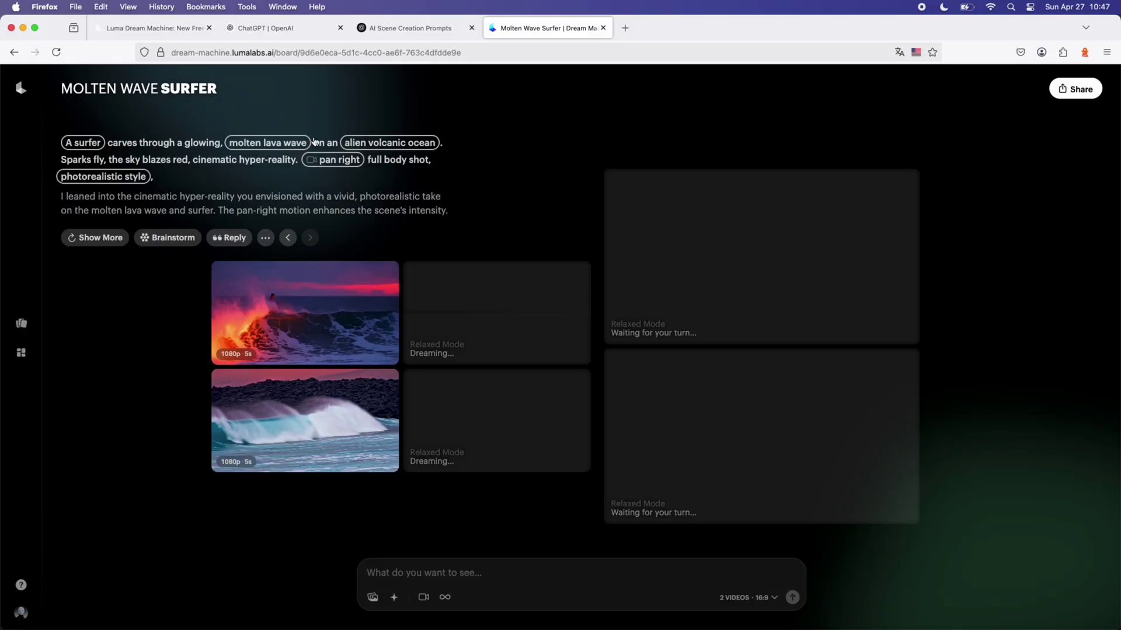
Switch to ChatGPT and copy the text of prompt 16, "Leopard Drinking From a Crystal Lake at Night".
click(403, 32)
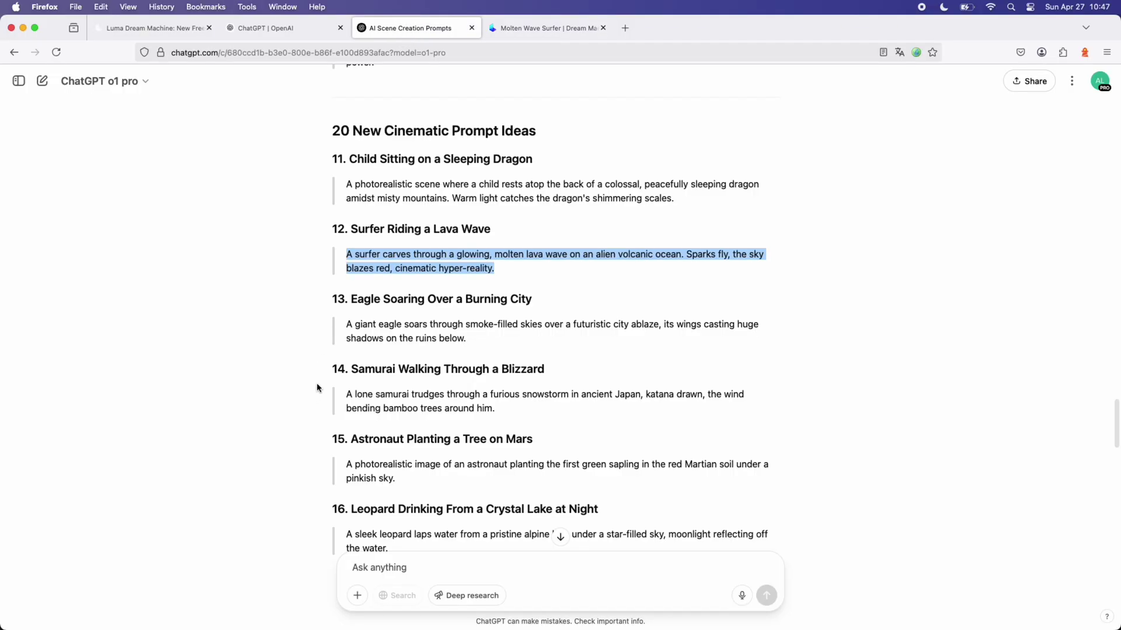
scroll(317, 384, down, 3)
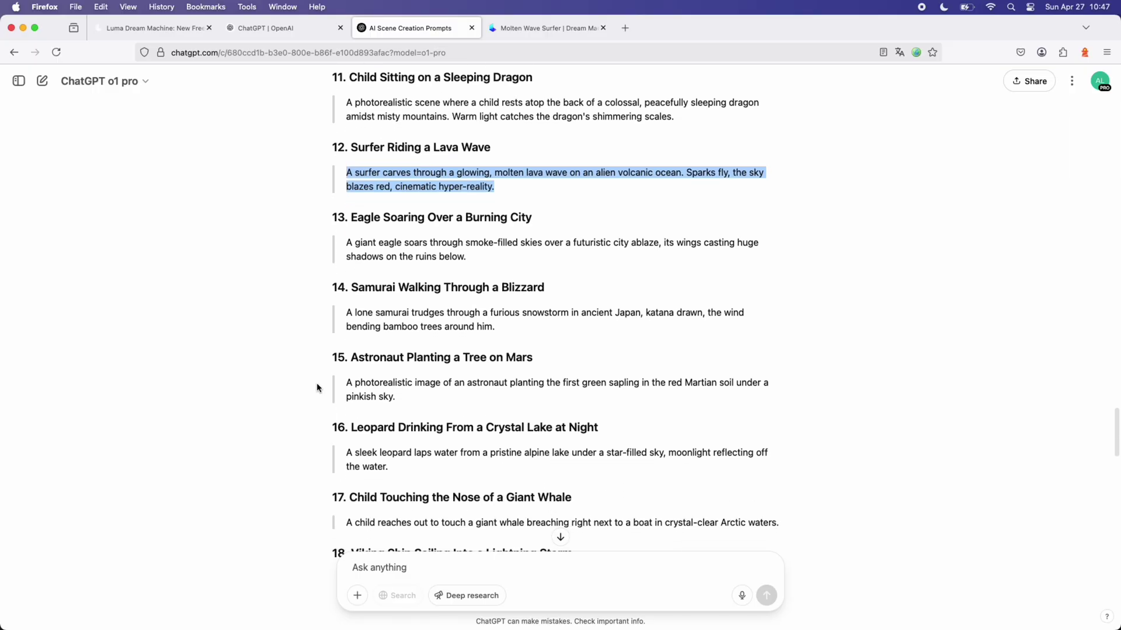
scroll(316, 383, down, 5)
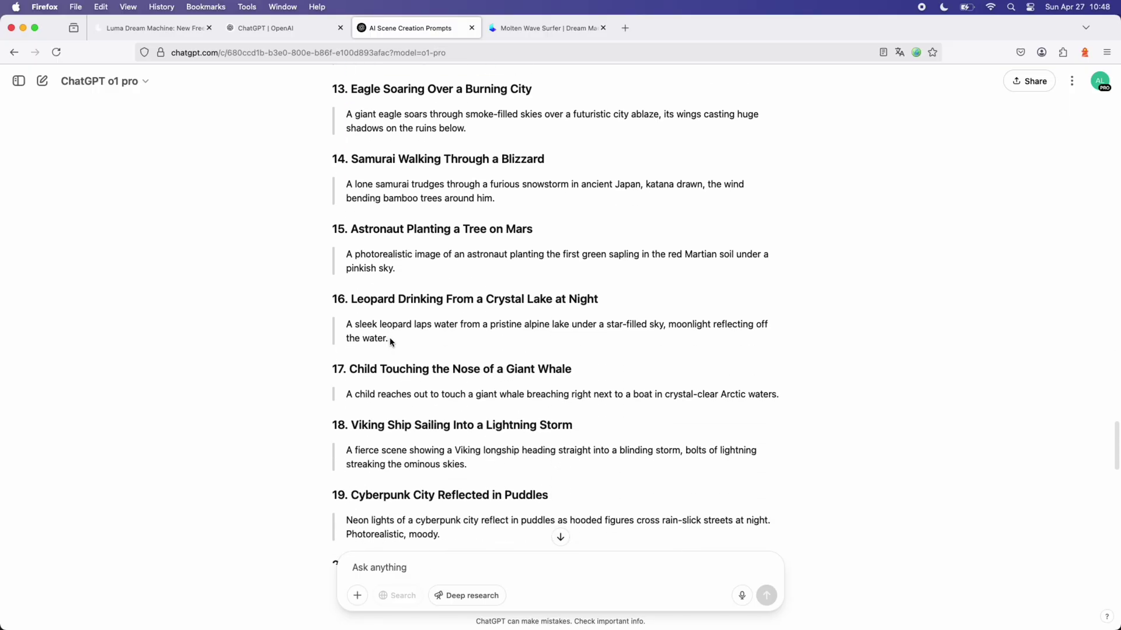
drag(377, 337, 351, 327)
right_click(352, 332)
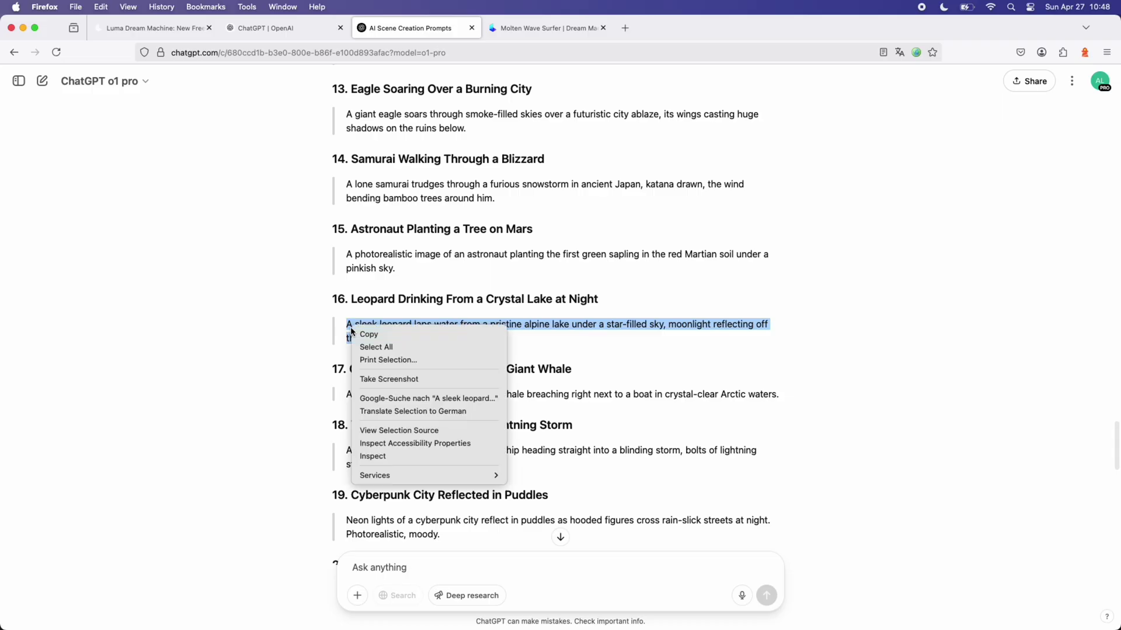
click(365, 335)
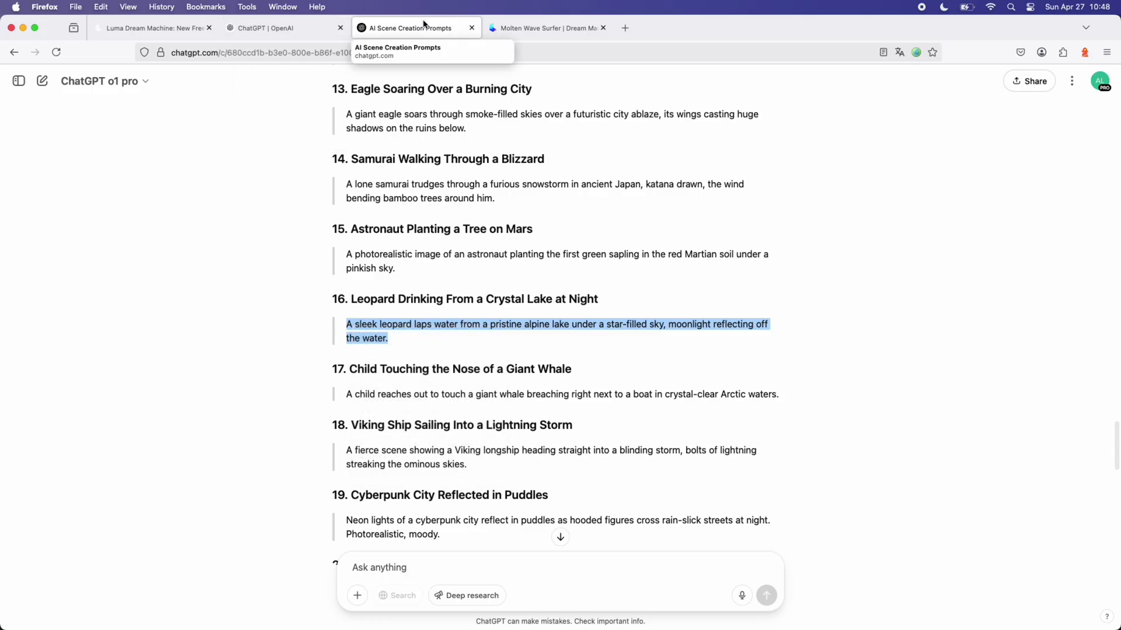
Switch back to Dream Machine, paste the leopard prompt as a new request, and check the generation settings.
click(517, 28)
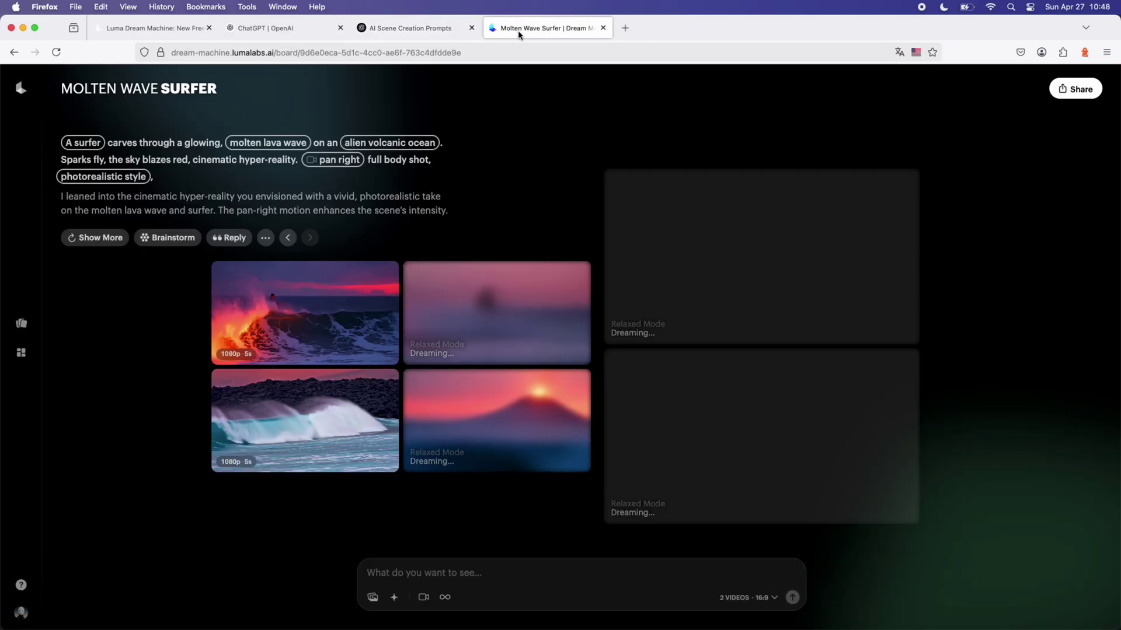
right_click(464, 575)
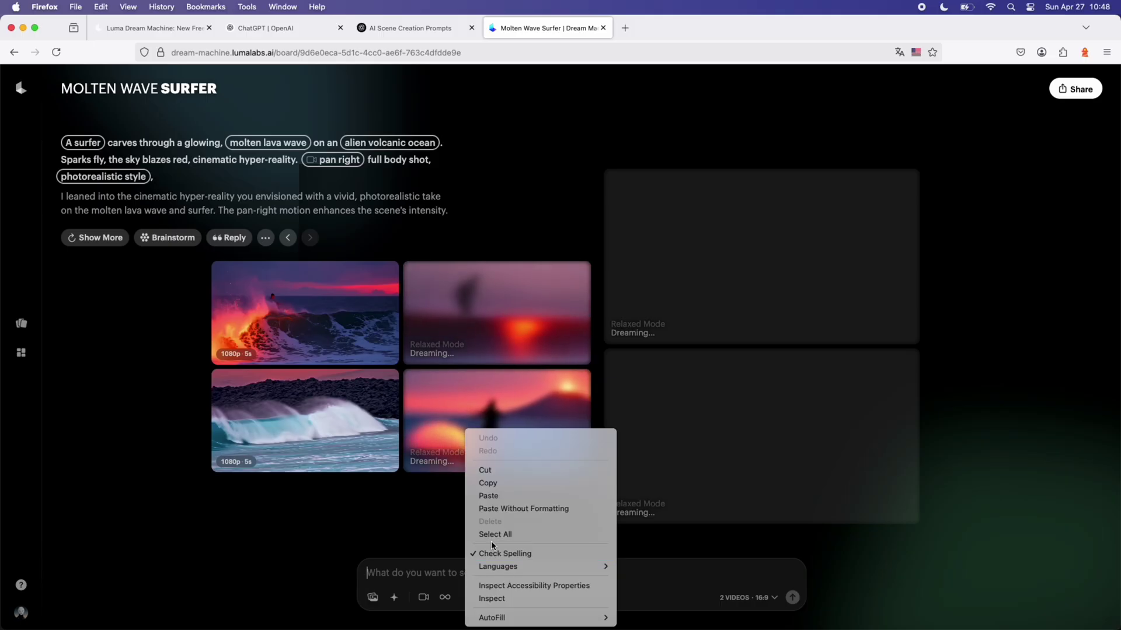
click(484, 493)
key(super+v)
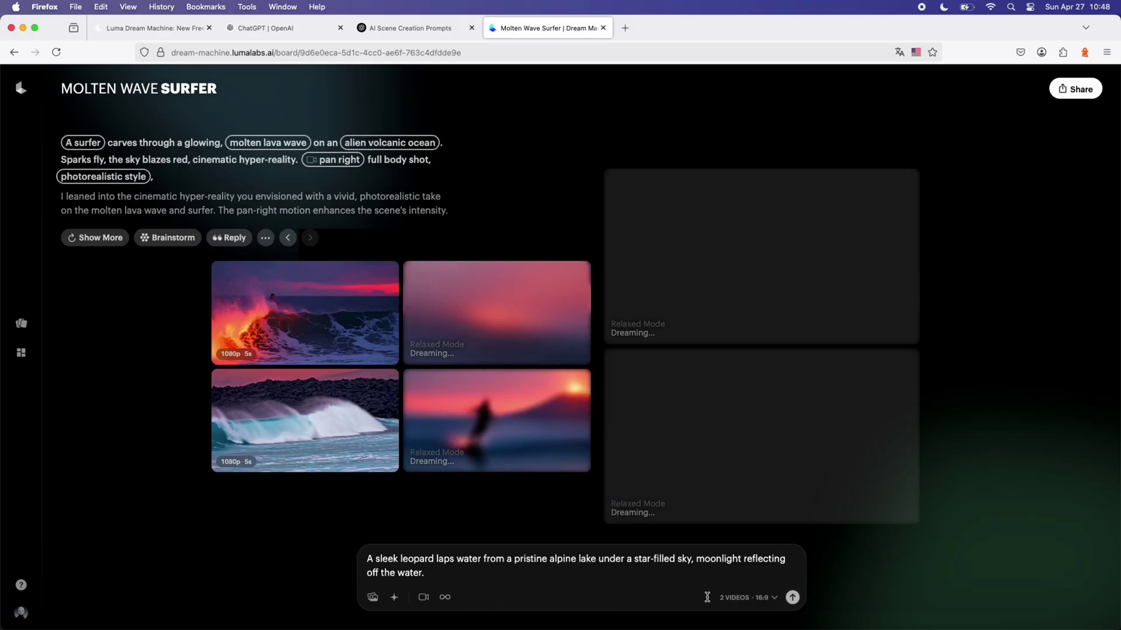
click(731, 600)
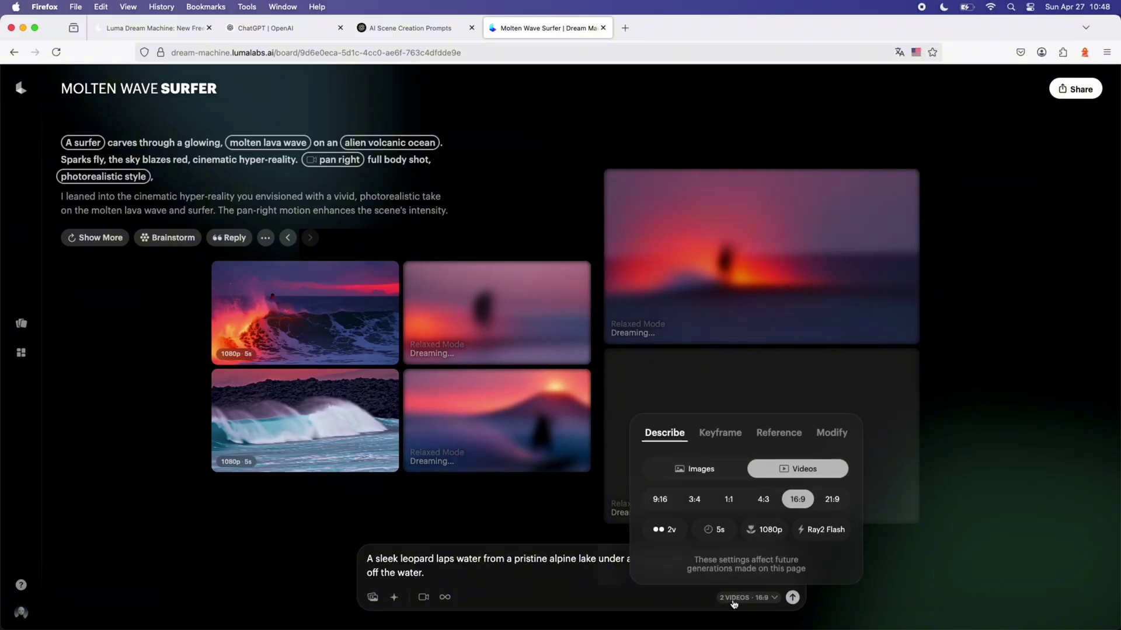
click(451, 584)
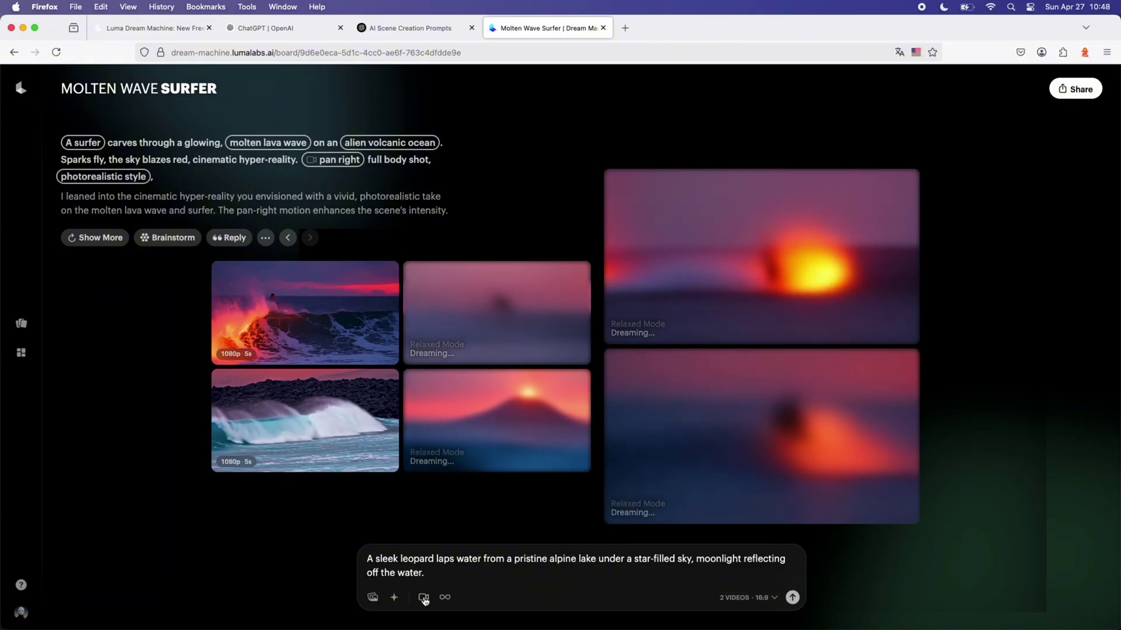
Append the photorealistic style and extreme closeup shot modifiers to the leopard prompt.
click(399, 599)
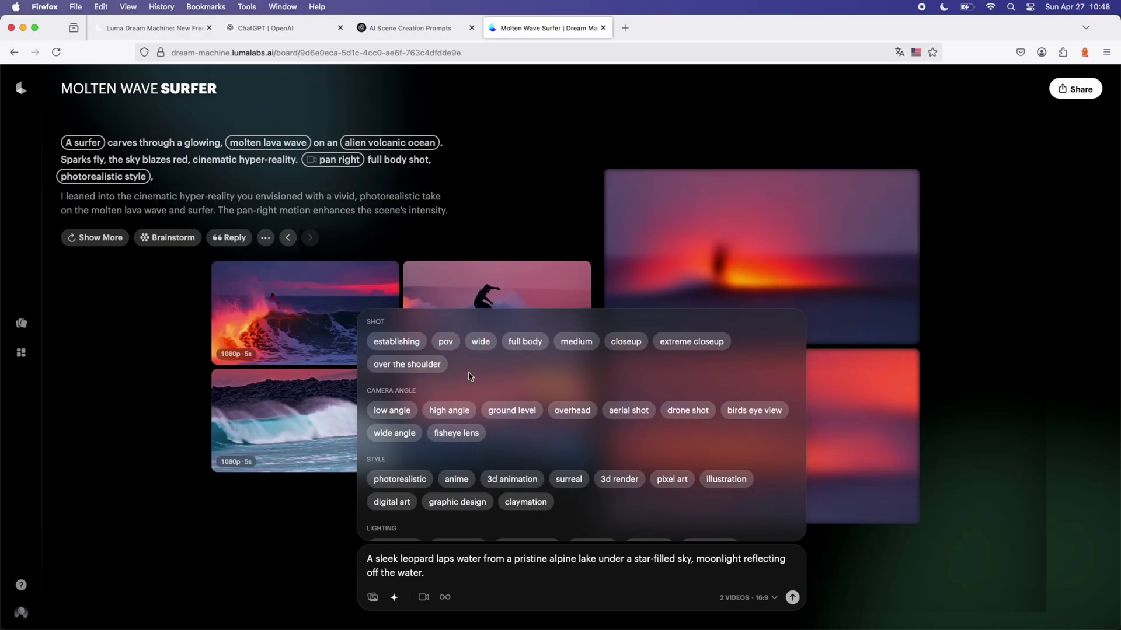
scroll(469, 376, down, 2)
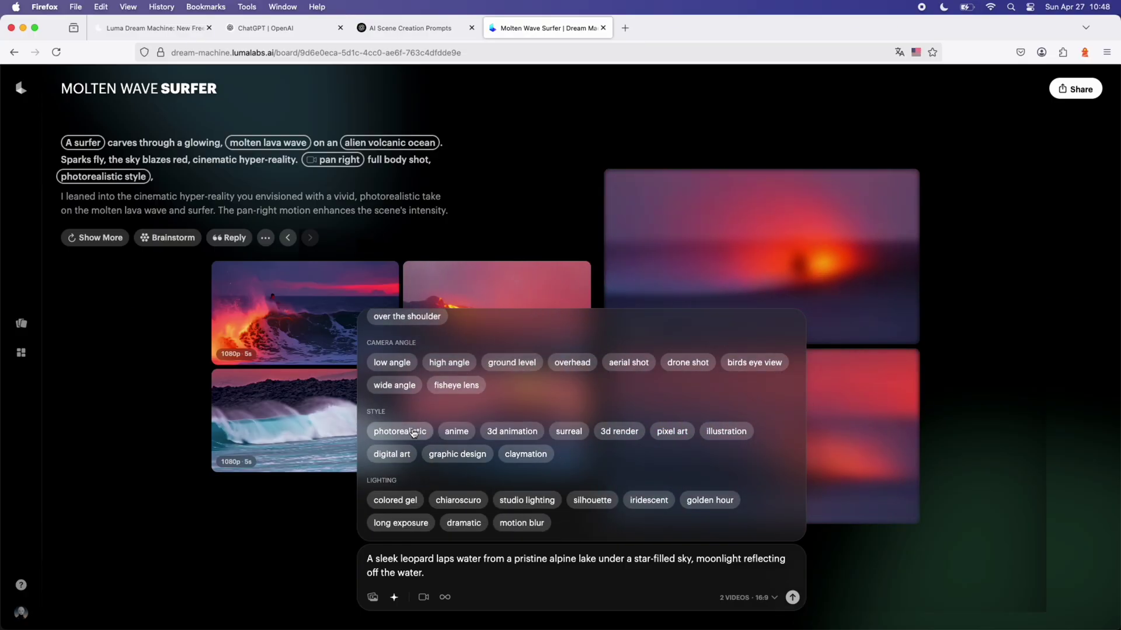
click(525, 576)
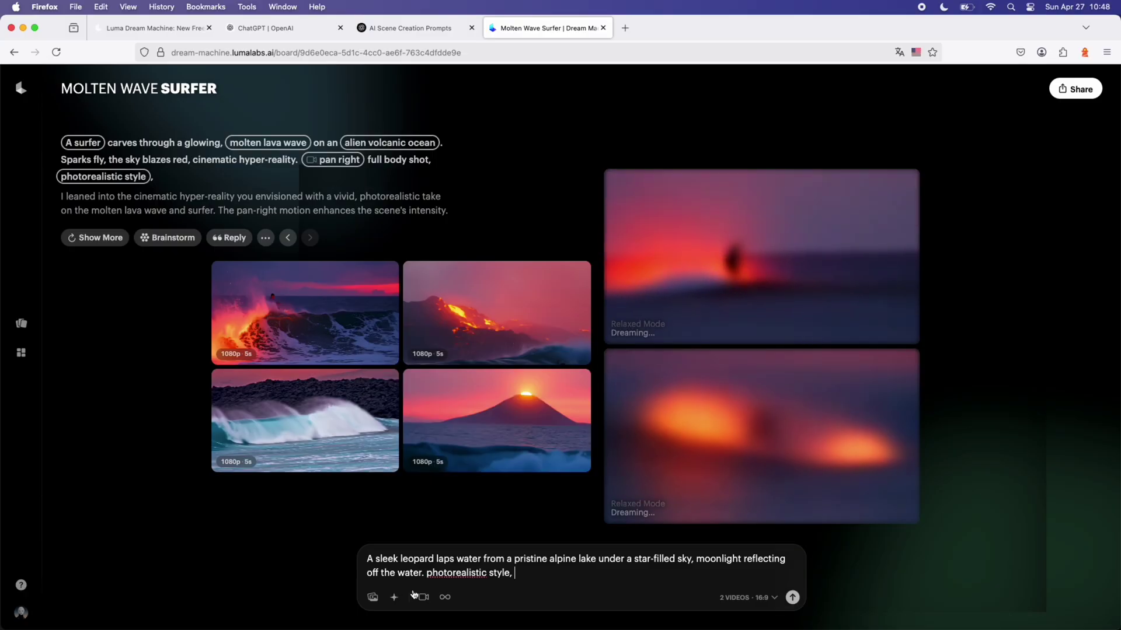
click(393, 599)
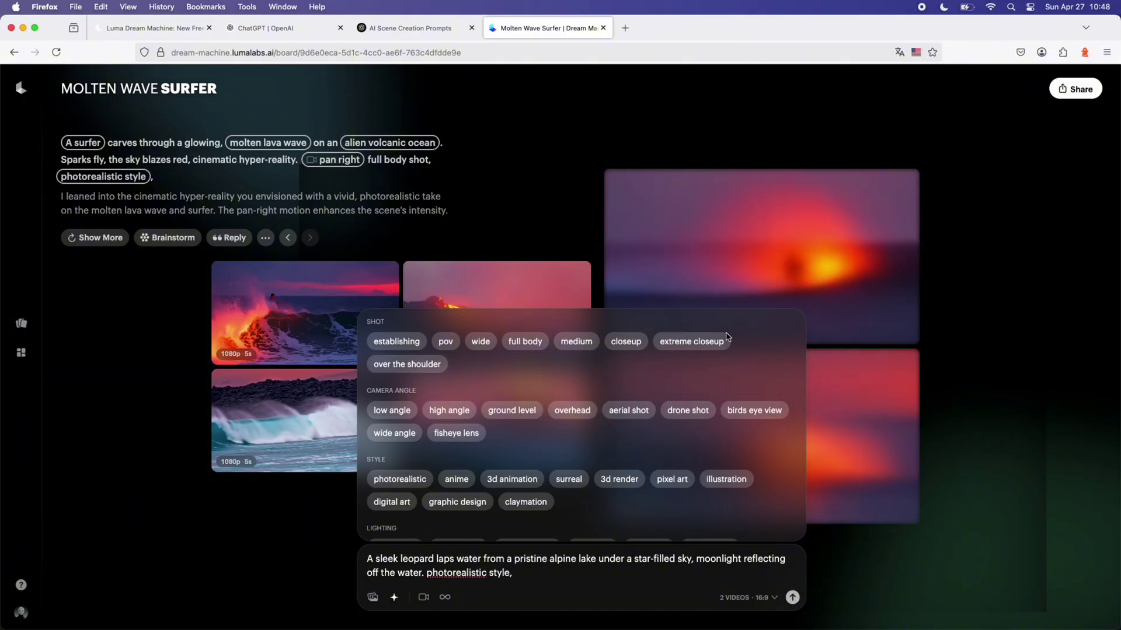
click(700, 342)
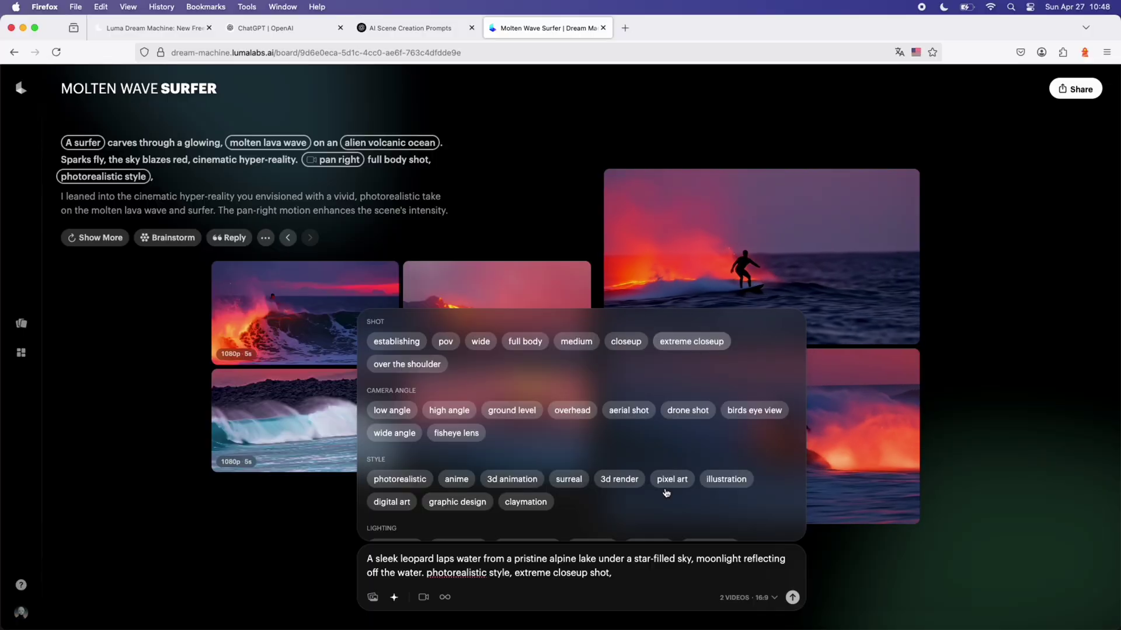
click(627, 575)
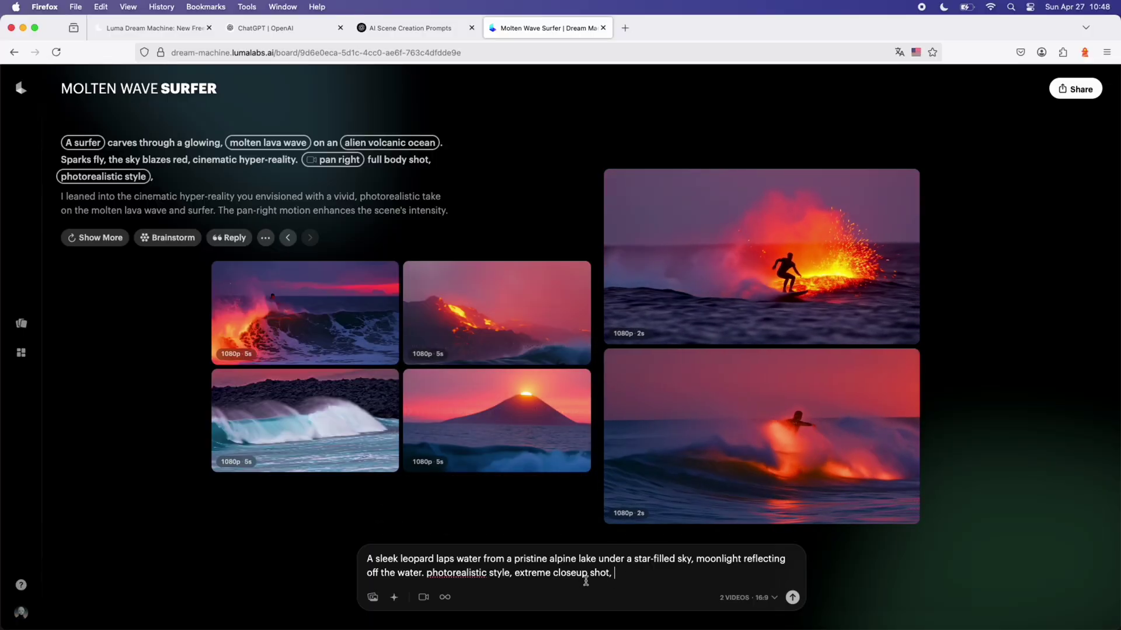
Add the Push In camera motion to the leopard prompt and generate the videos.
click(424, 598)
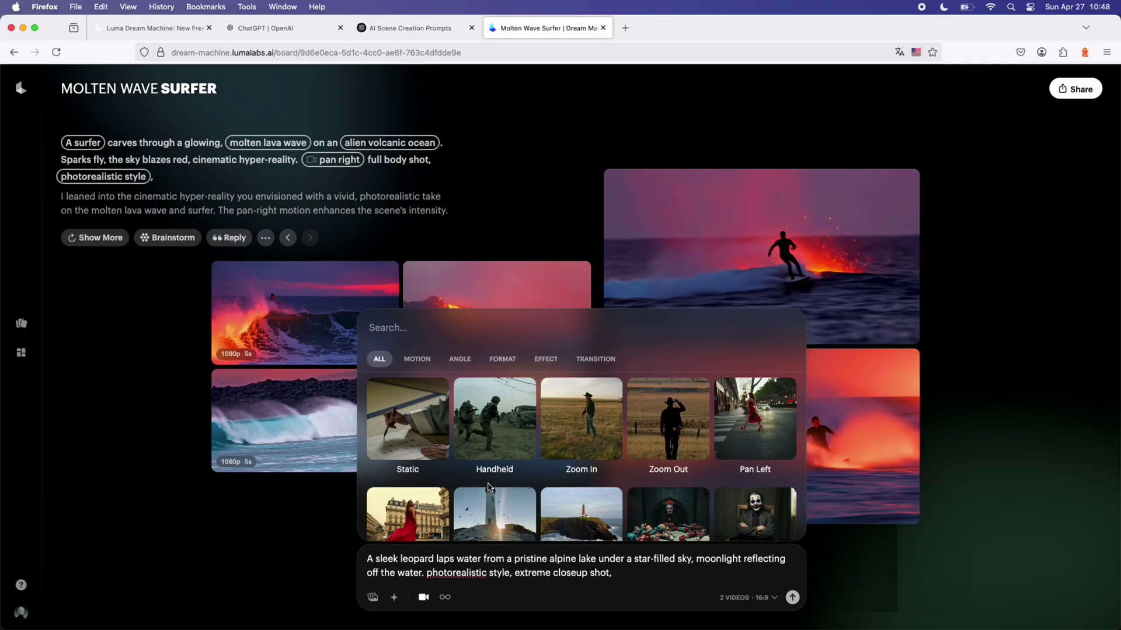
scroll(488, 487, down, 2)
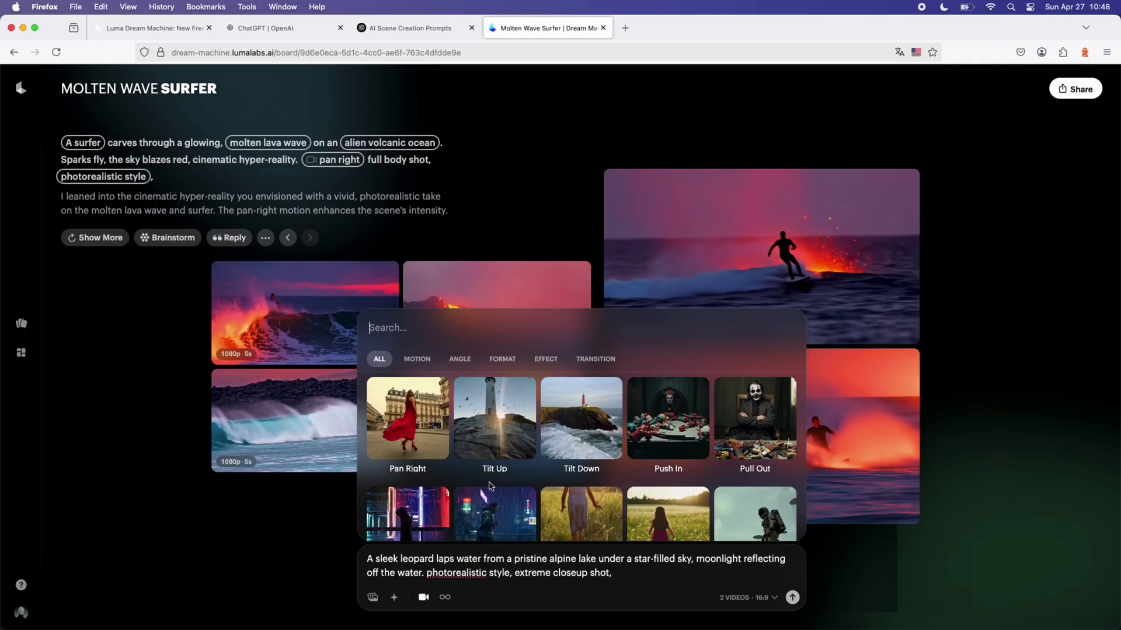
click(677, 442)
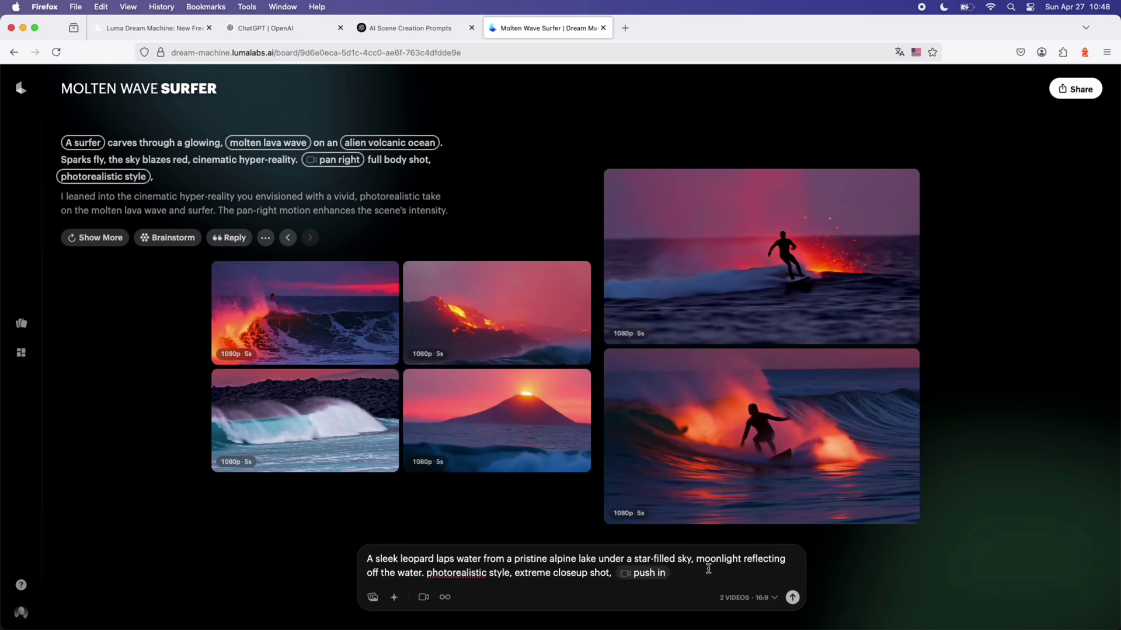
click(793, 598)
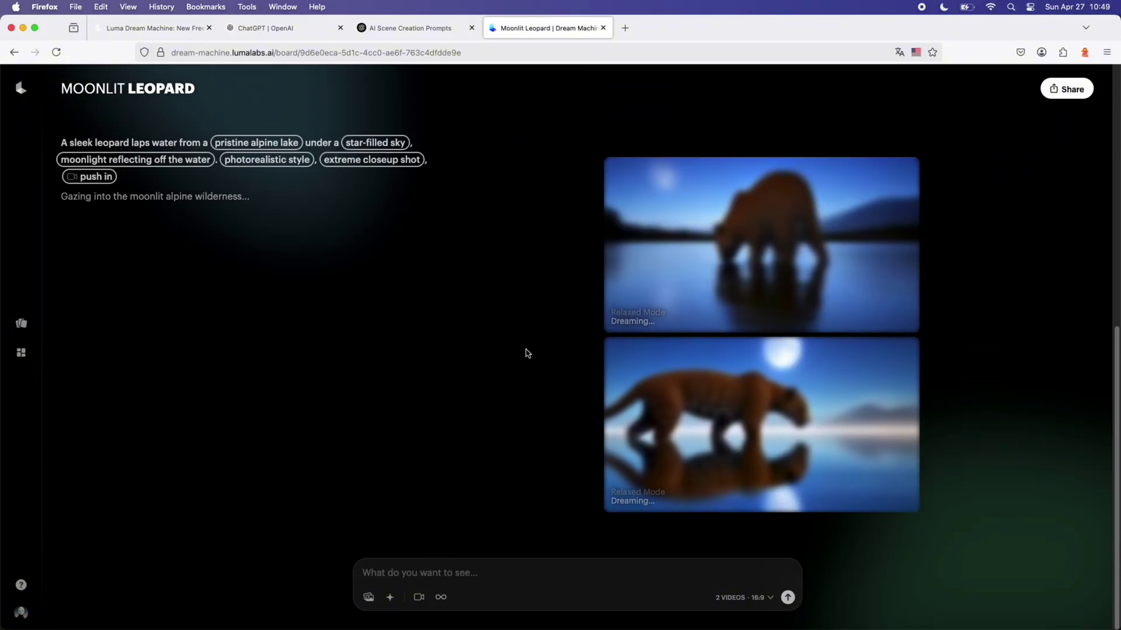
Switch to ChatGPT and copy the text of prompt 11, "Child Sitting on a Sleeping Dragon".
click(394, 28)
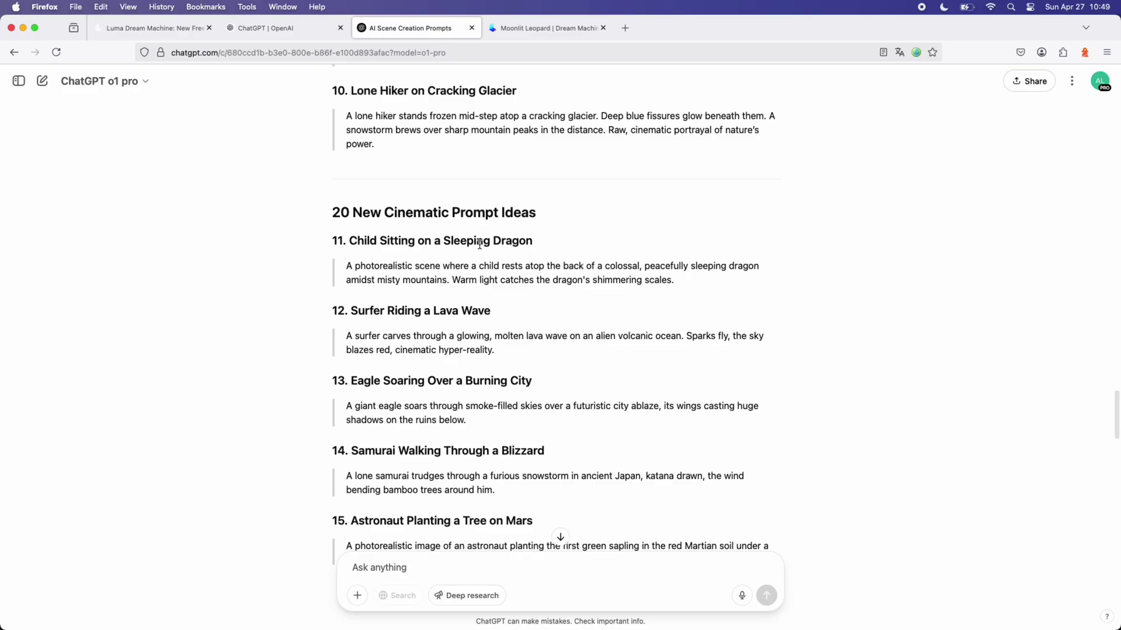
triple_click(458, 277)
right_click(458, 278)
click(475, 285)
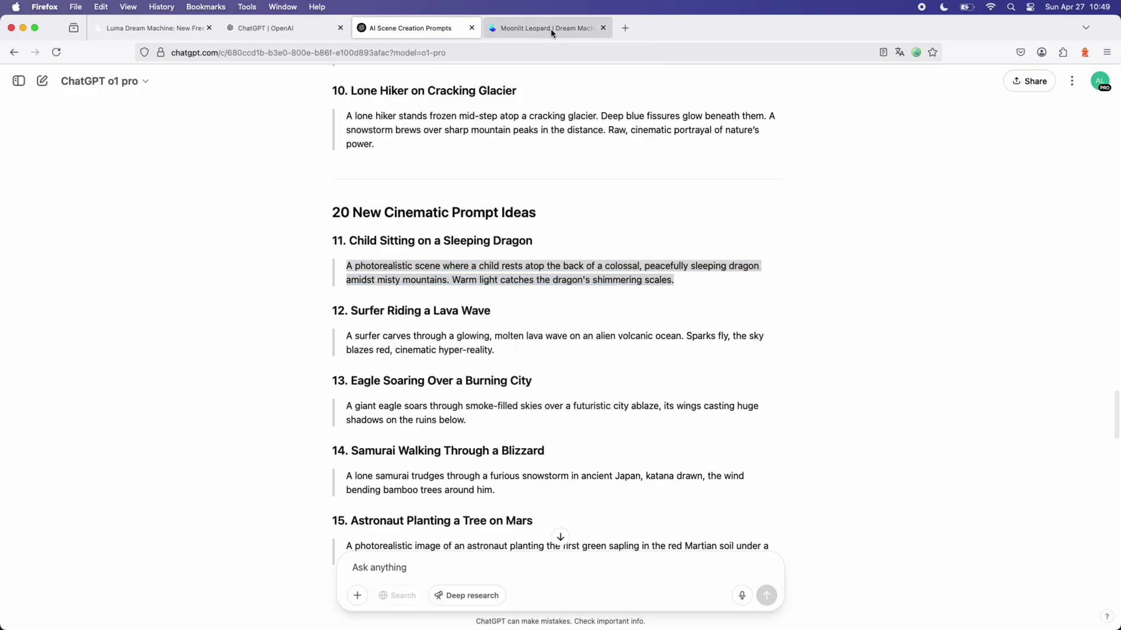
Return to Dream Machine, preview both leopard videos, and request two more batches of variations.
click(551, 27)
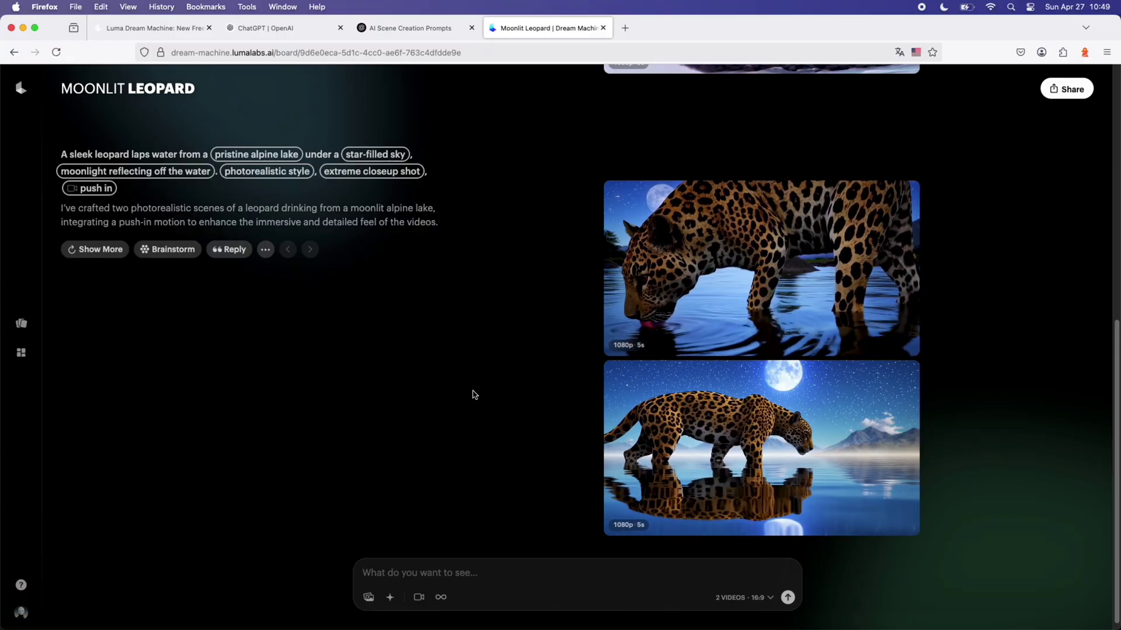
mouse_move(753, 256)
mouse_move(646, 418)
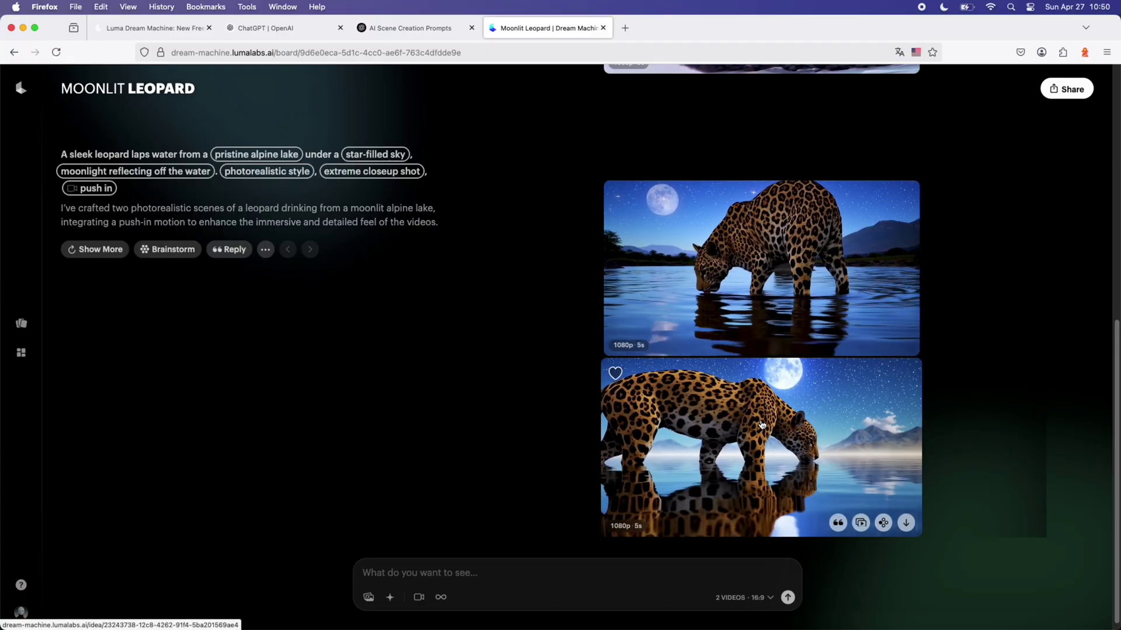
click(119, 250)
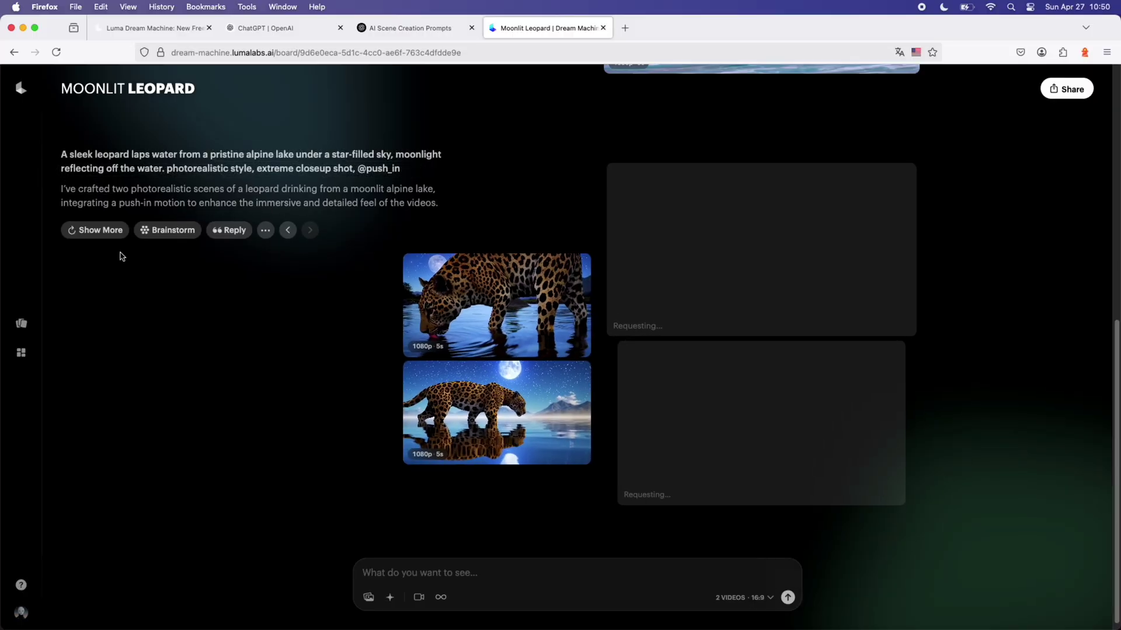
click(112, 236)
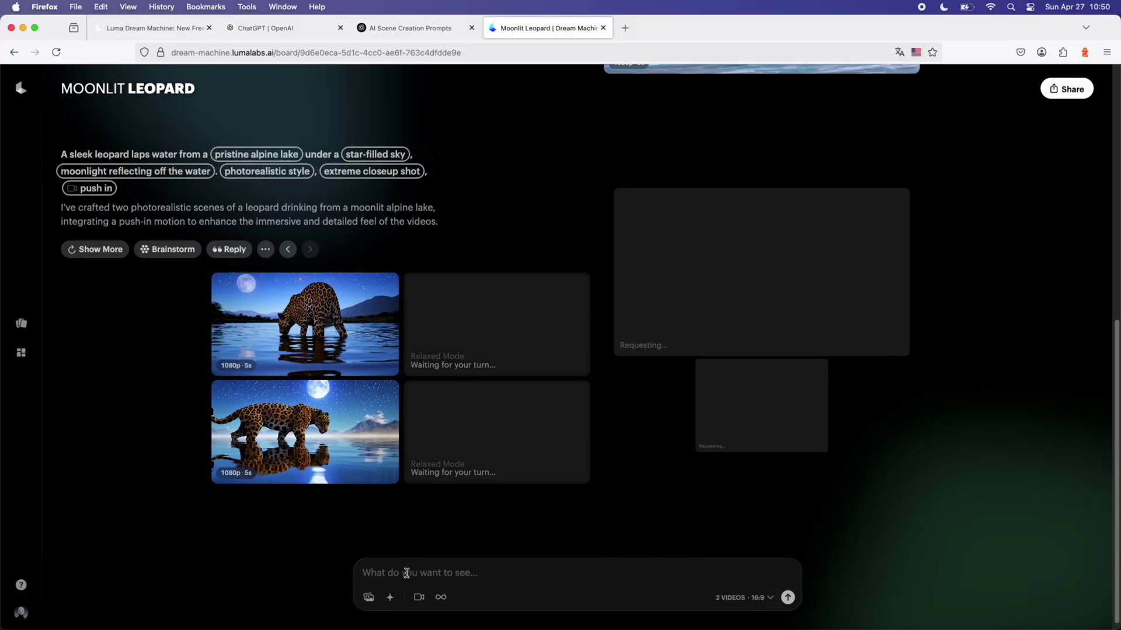
Generate videos from the sleeping dragon prompt with pan right, full body shot and photorealistic style, and review the leopard variations.
click(405, 573)
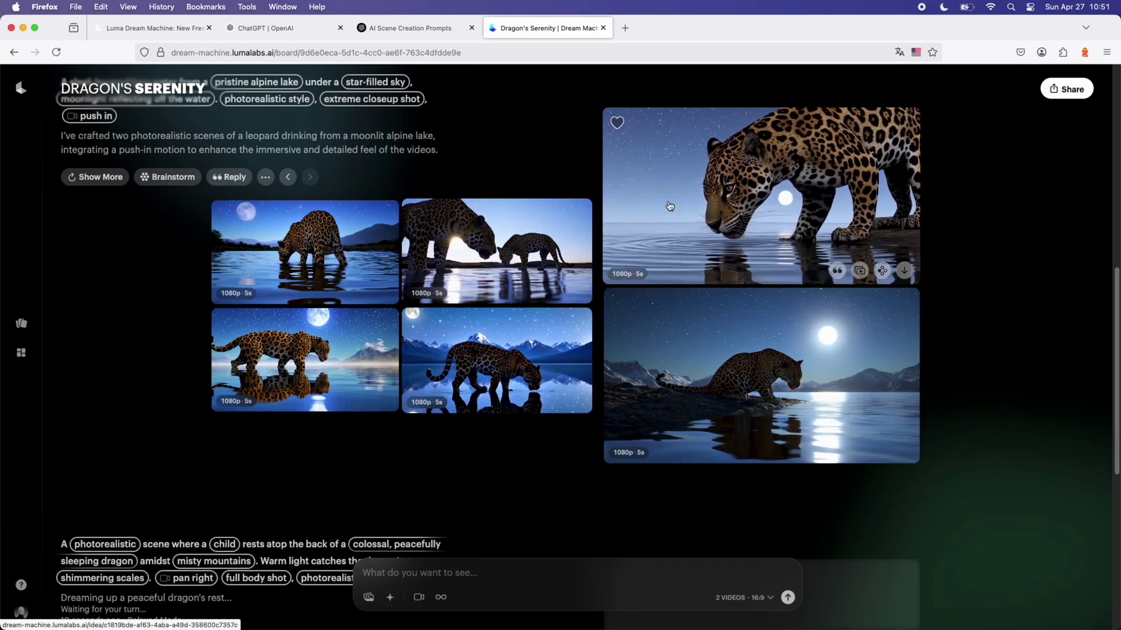
scroll(489, 361, up, 2)
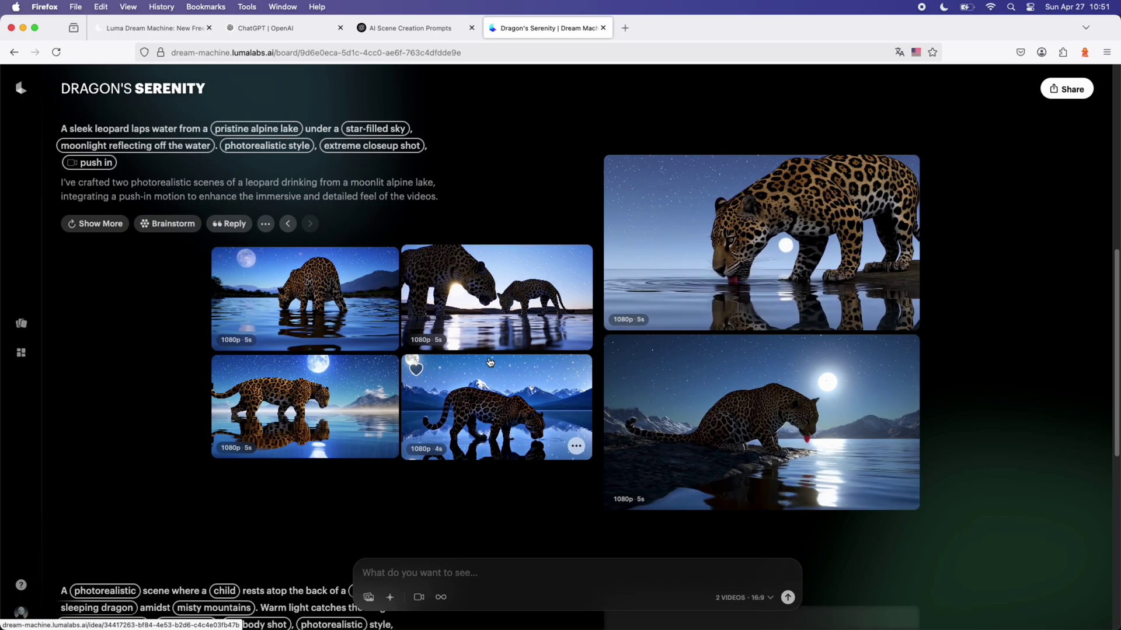
scroll(338, 490, down, 5)
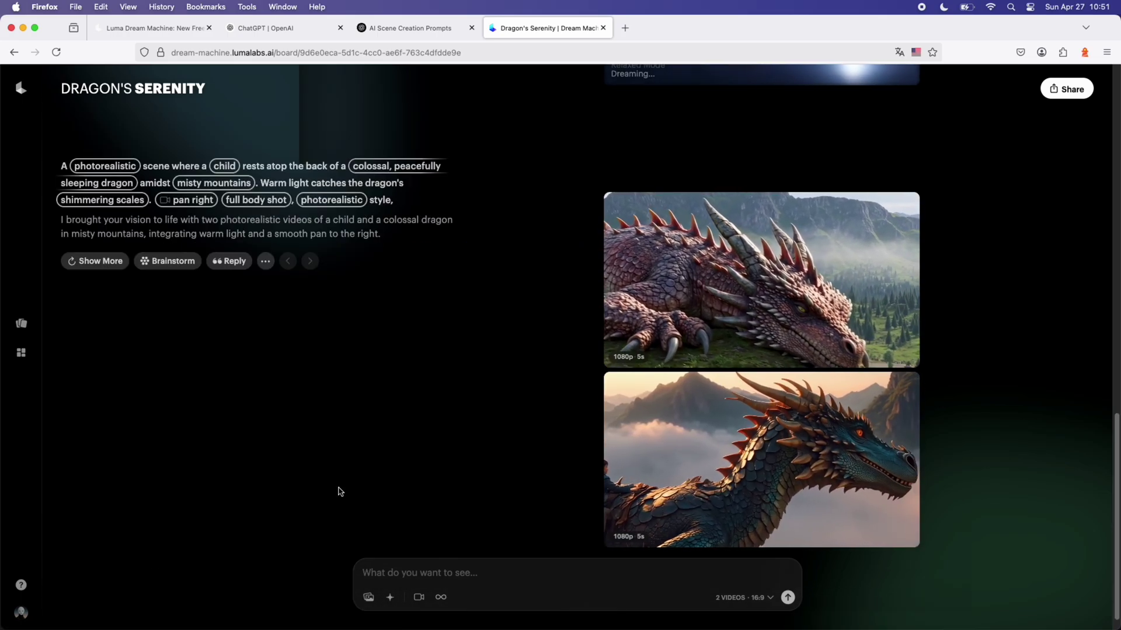
Request more variations of the dragon videos and mark the first reddish dragon clip as a favorite.
click(118, 262)
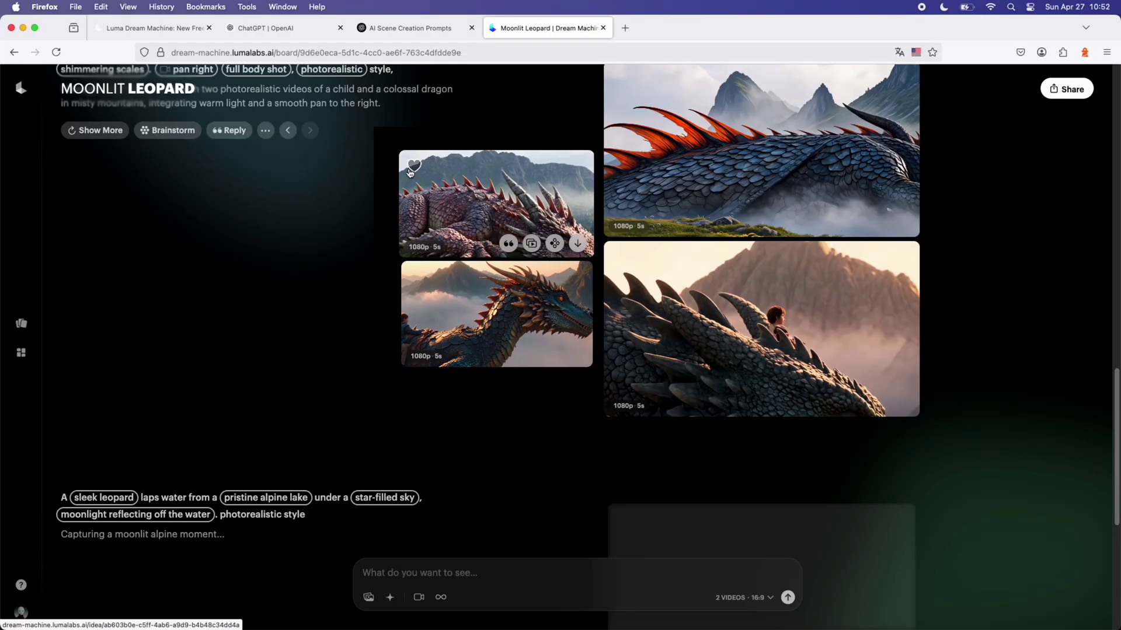
click(414, 166)
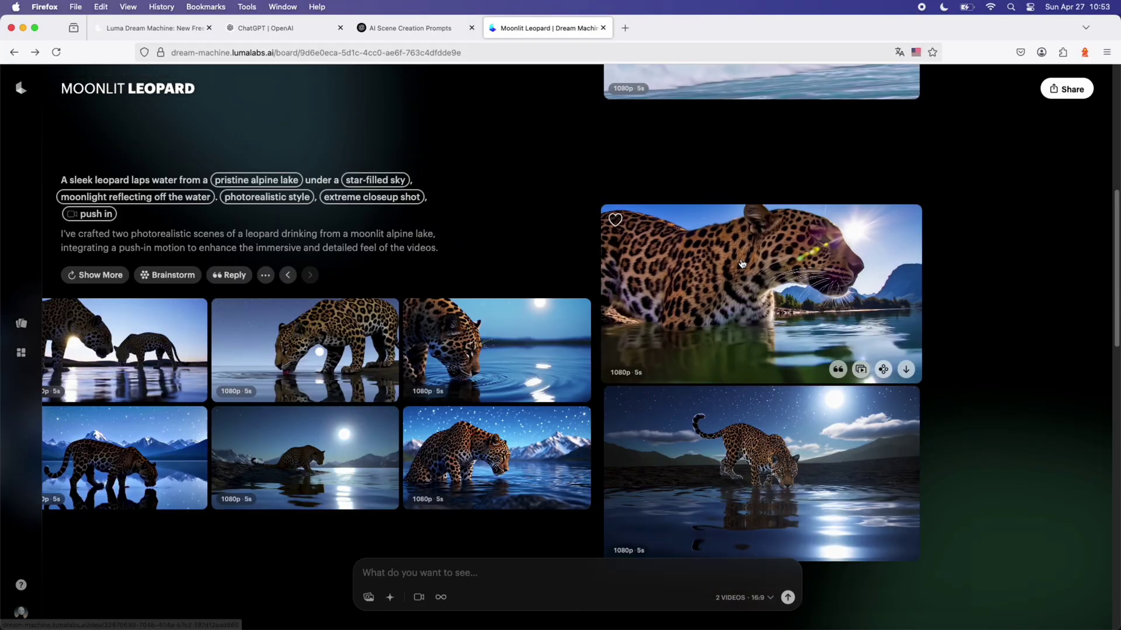
View the sunlit close-up leopard video at full size, return to the board and mark that clip as a favorite.
click(743, 264)
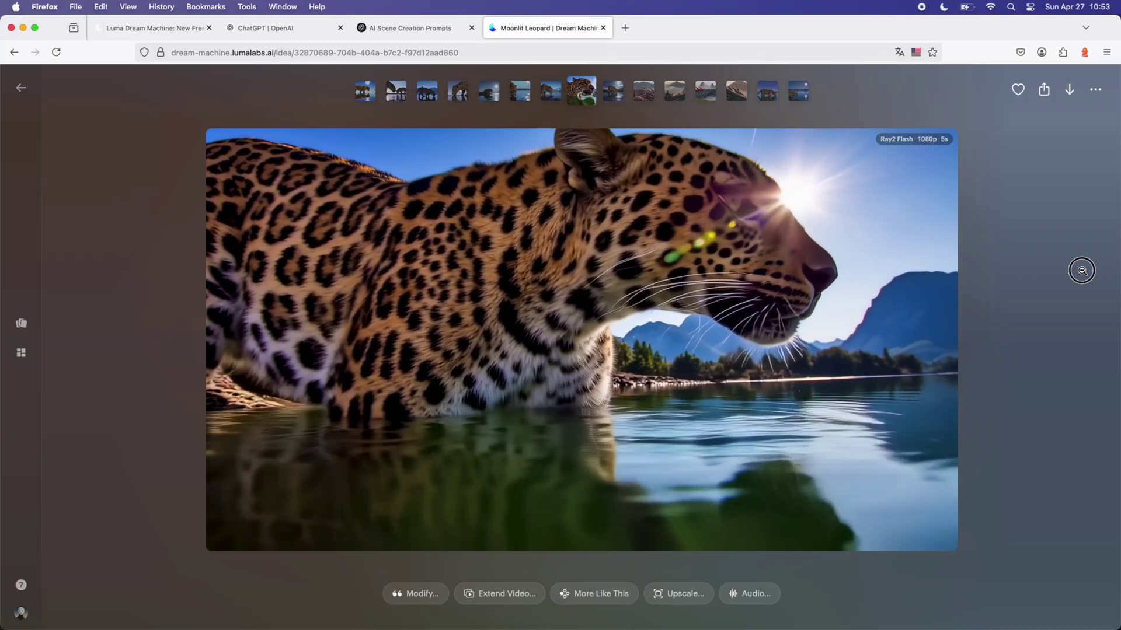
click(1081, 269)
click(616, 219)
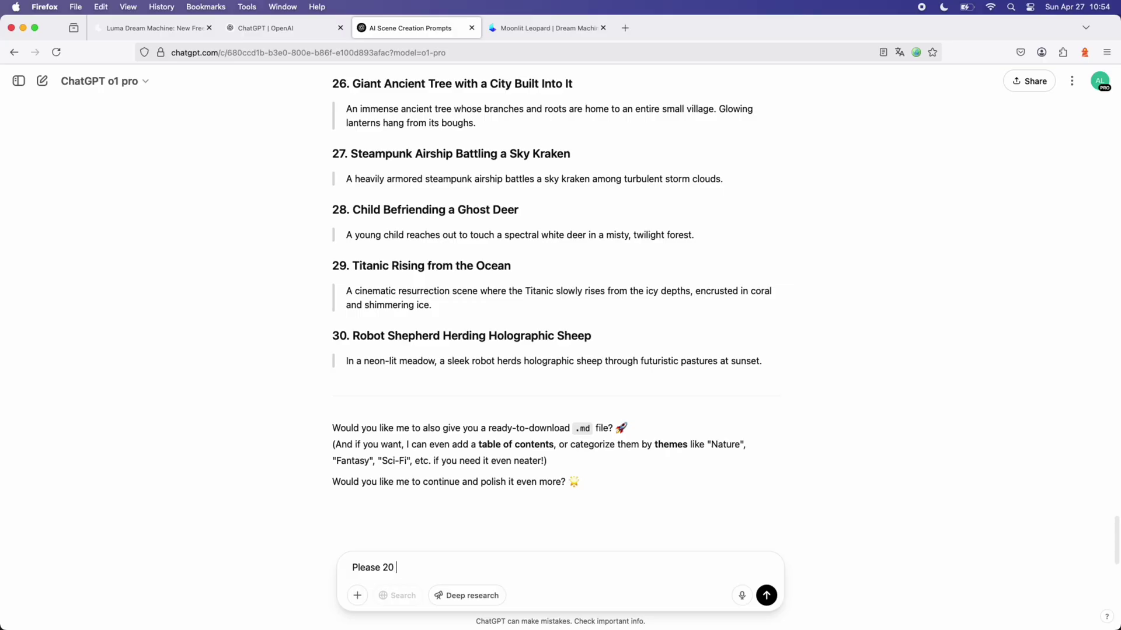
Switch to ChatGPT and ask for 20 more prompts.
key(Return)
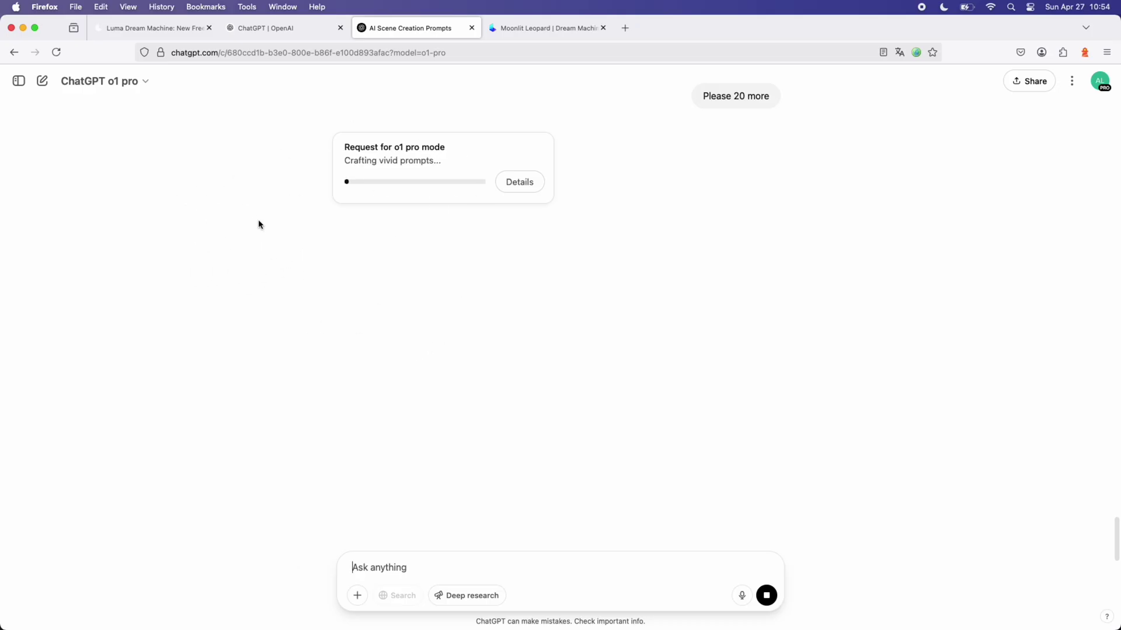
Return to Dream Machine and generate two 9:16 videos from the lava-wave surfer prompt with pan right, full body shot and photorealistic style.
click(531, 29)
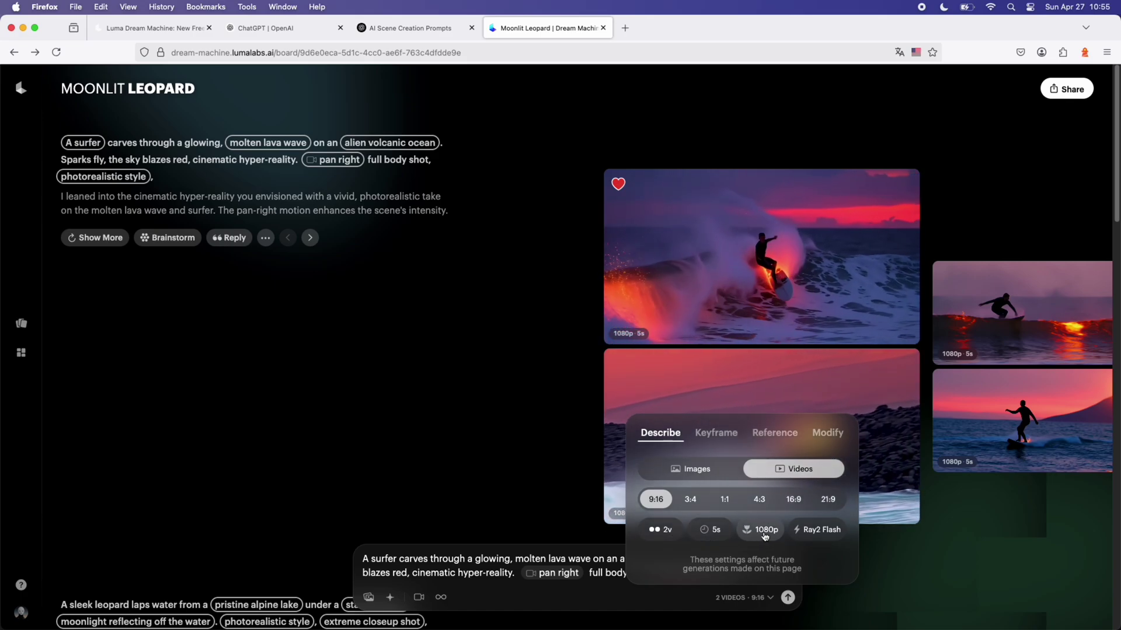
click(663, 591)
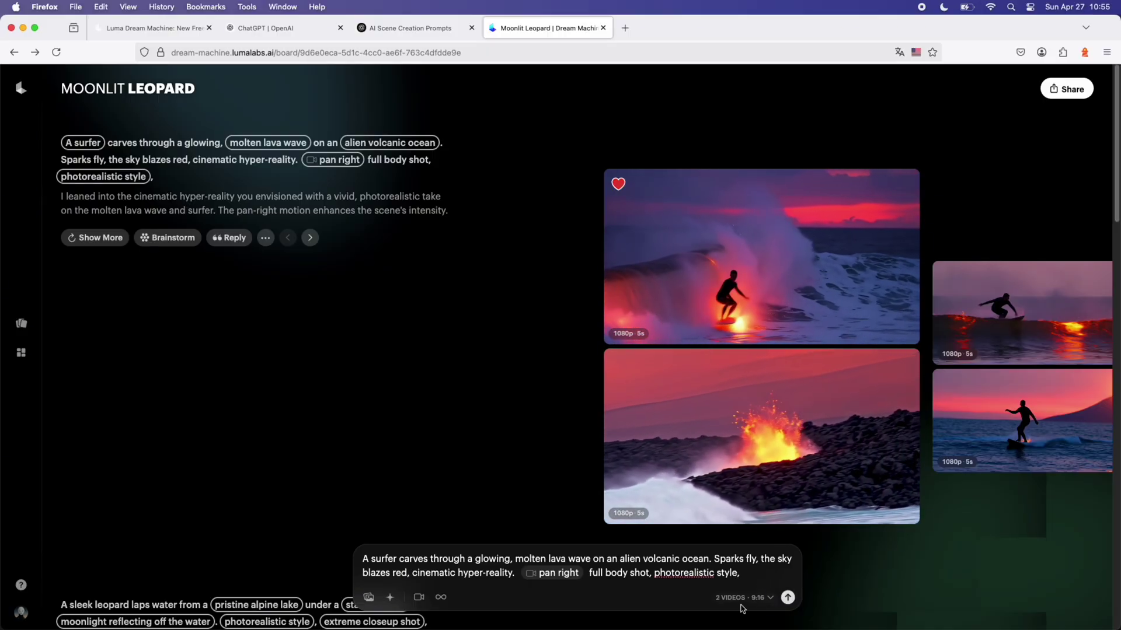
click(789, 599)
Switch to ChatGPT and read through the additional cinematic prompts, numbers 31 to 50.
key(ctrl+shift+Tab)
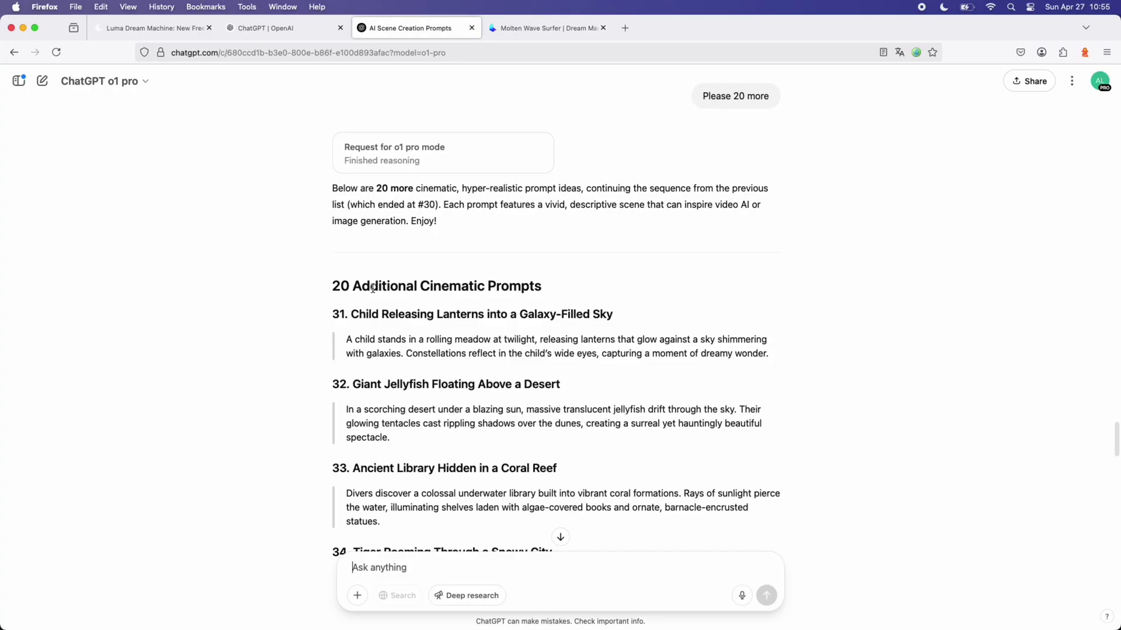
scroll(437, 351, down, 5)
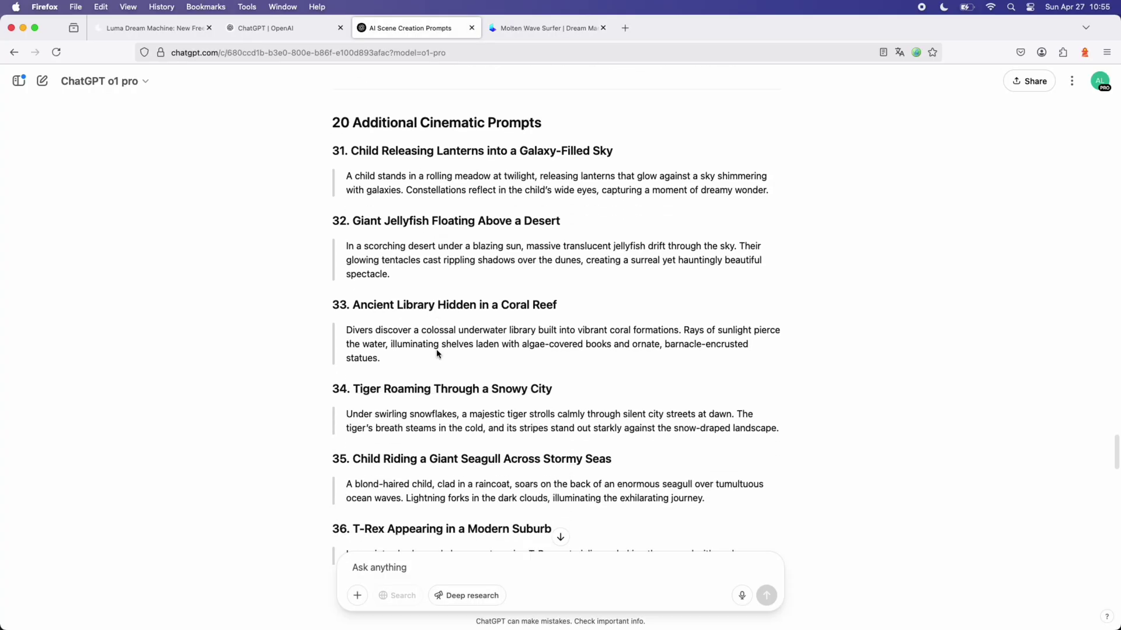
scroll(437, 350, down, 3)
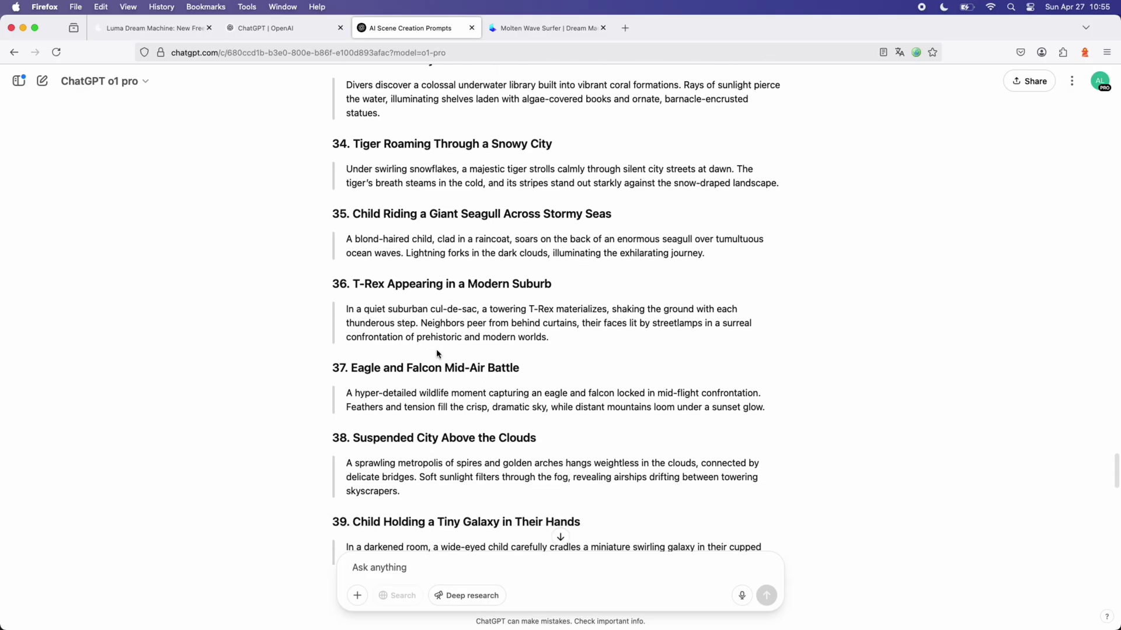
scroll(436, 350, down, 2)
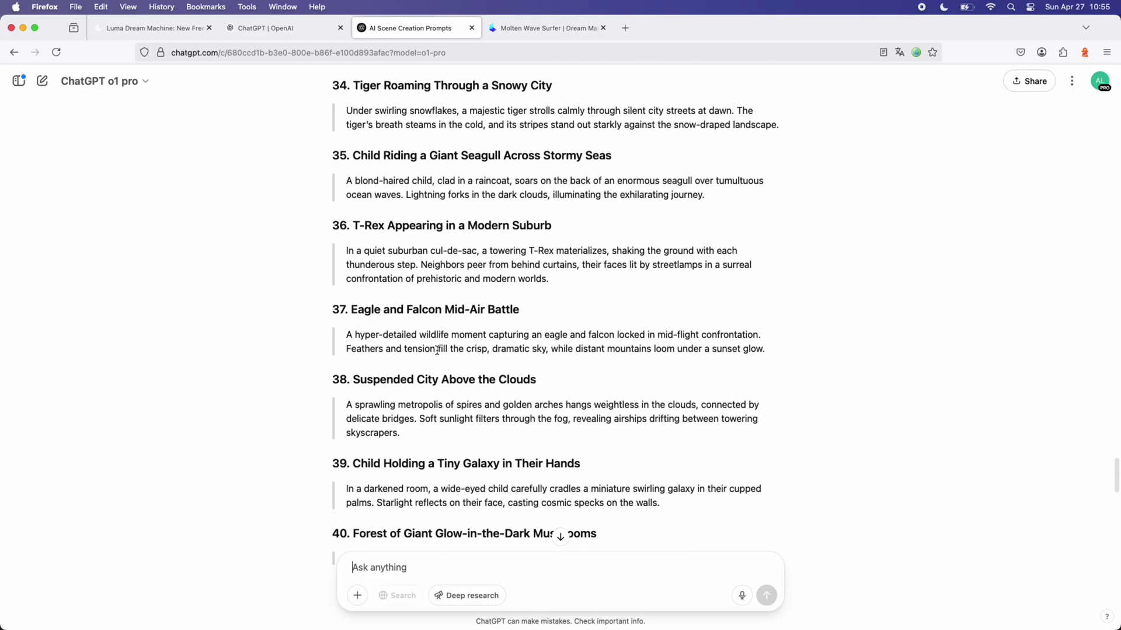
scroll(437, 350, down, 3)
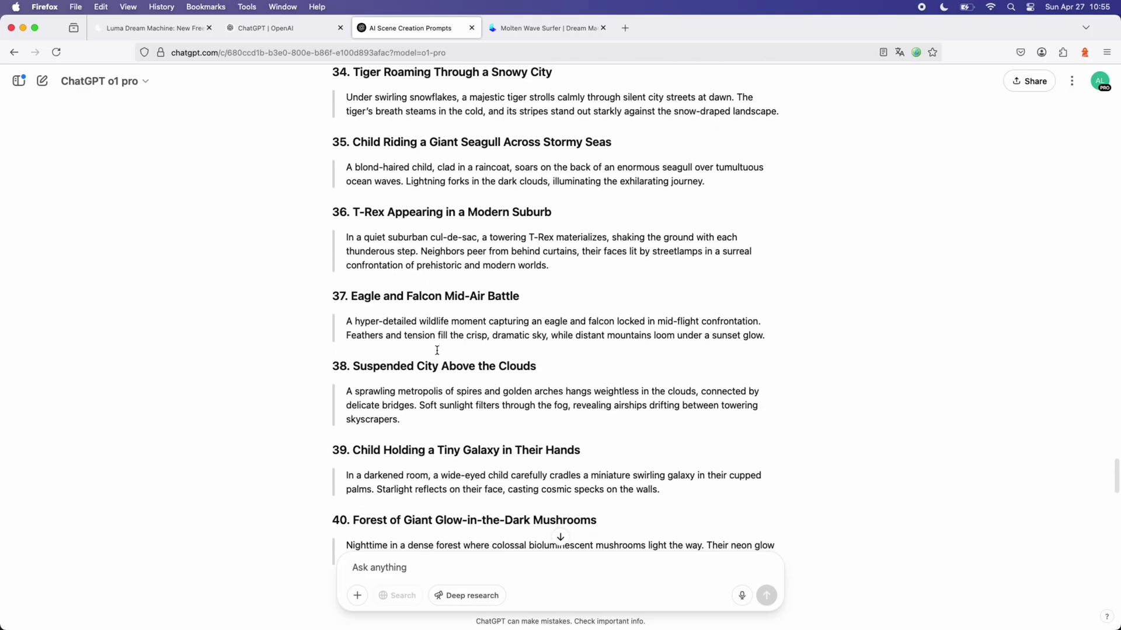
scroll(437, 350, down, 2)
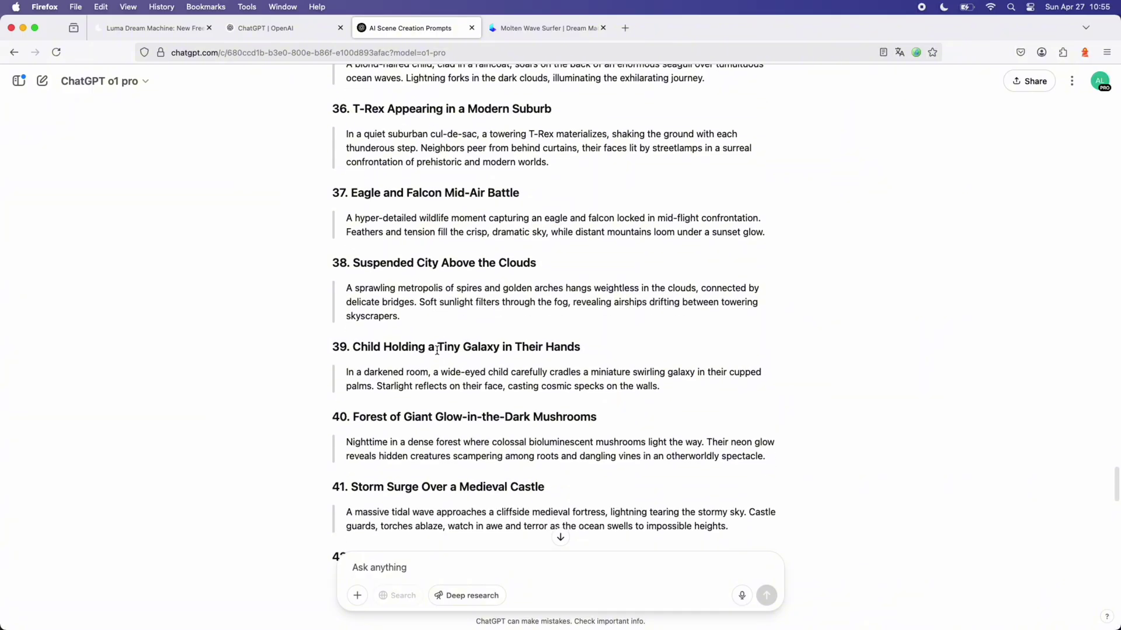
scroll(436, 350, down, 3)
scroll(437, 355, down, 3)
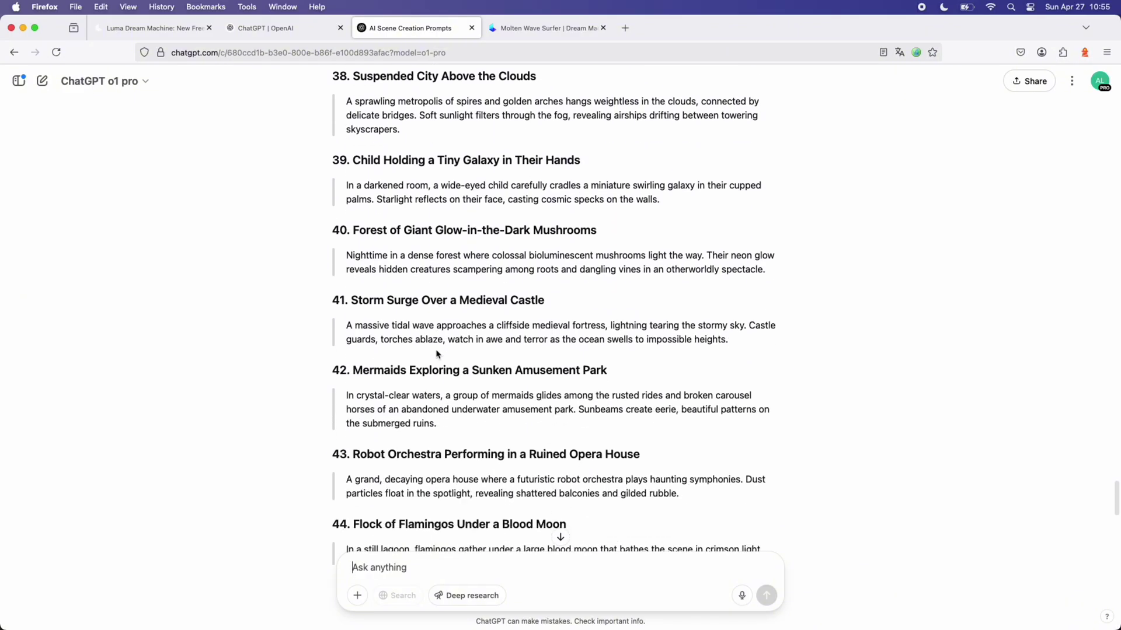
scroll(452, 251, down, 3)
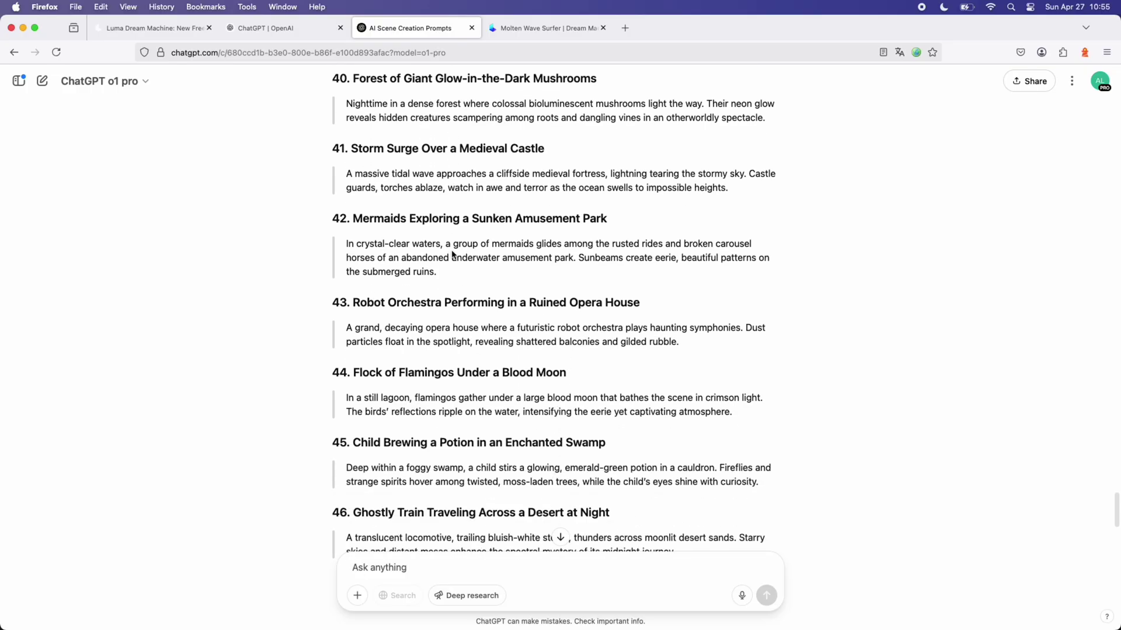
scroll(452, 254, down, 2)
scroll(452, 254, down, 4)
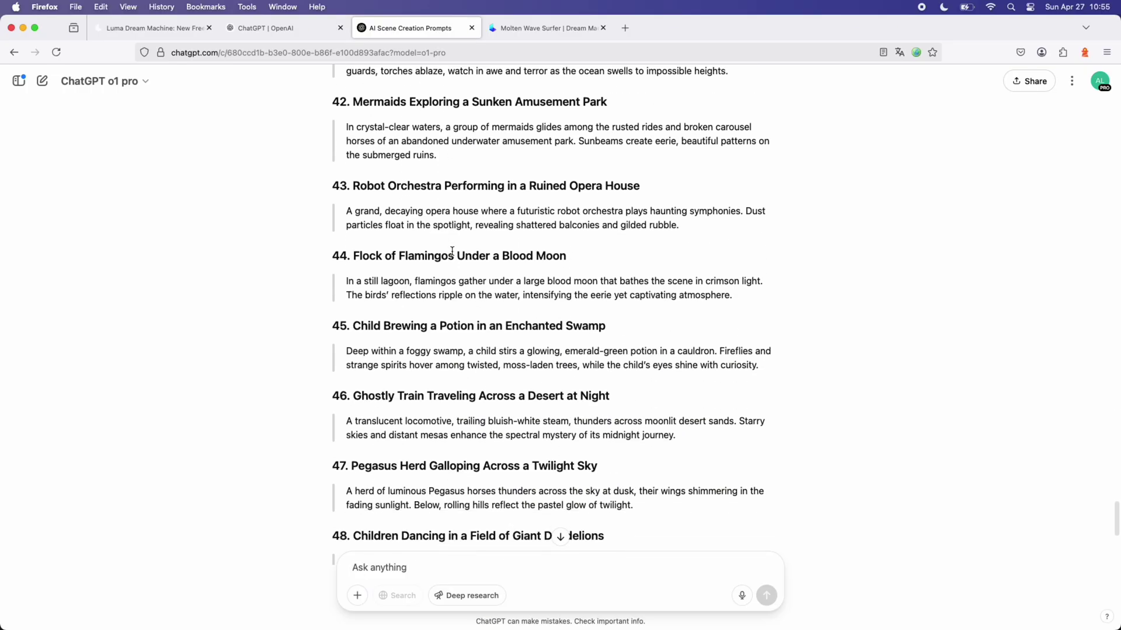
scroll(452, 253, down, 5)
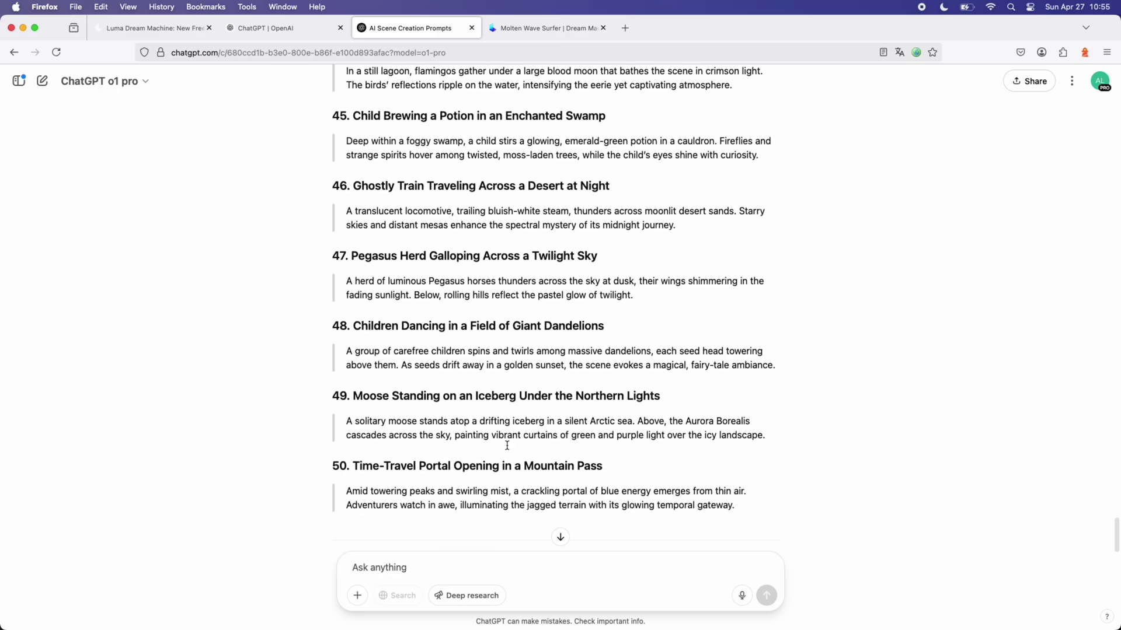
Copy the text of prompt 50, "Time-Travel Portal Opening in a Mountain Pass".
triple_click(422, 492)
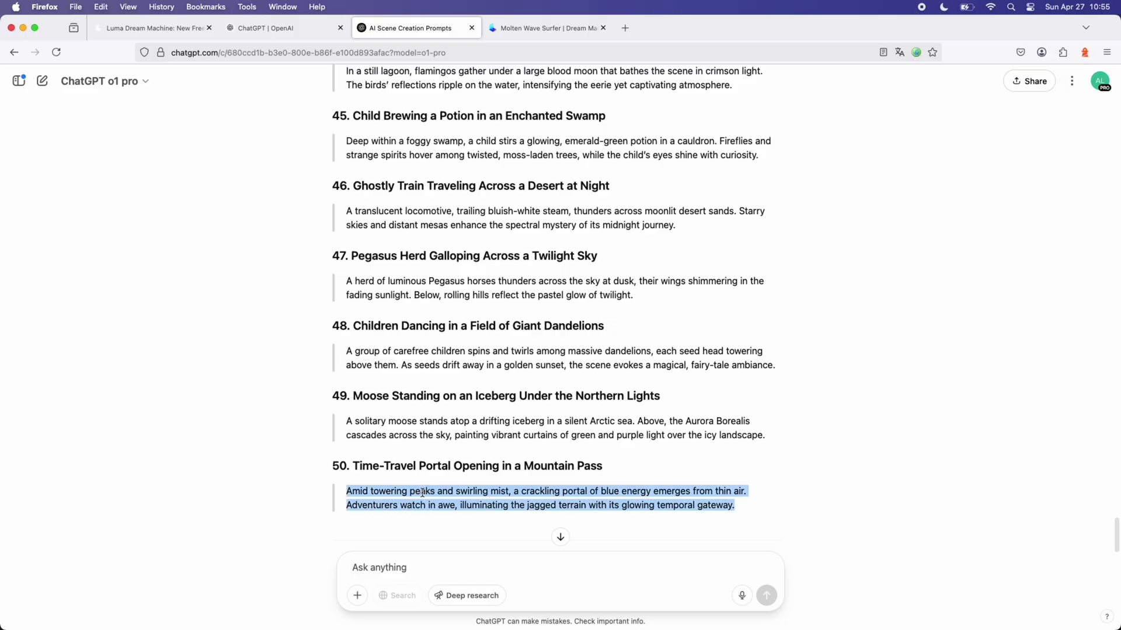
right_click(423, 492)
click(438, 471)
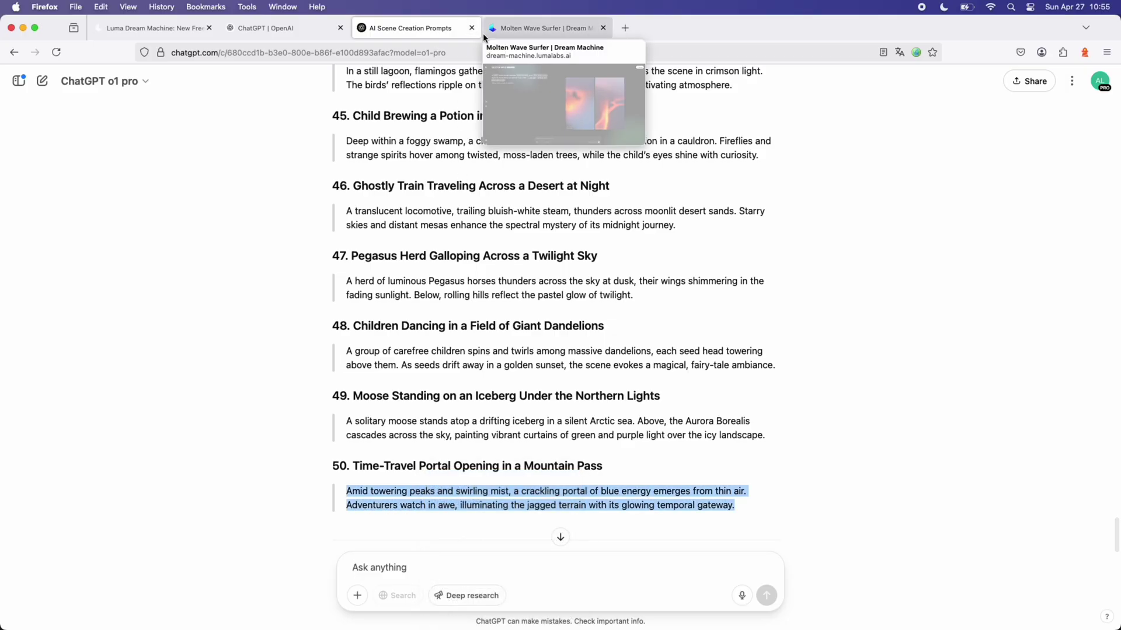
Return to Dream Machine and generate two 9:16 videos from the copied time-travel portal prompt.
click(545, 29)
right_click(497, 572)
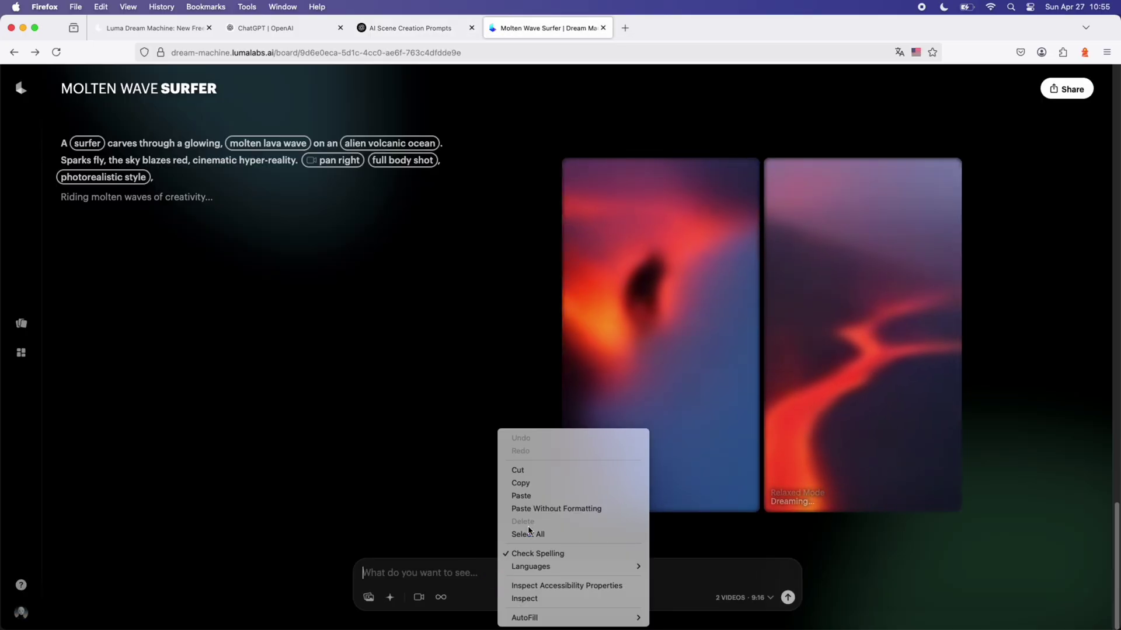
click(528, 493)
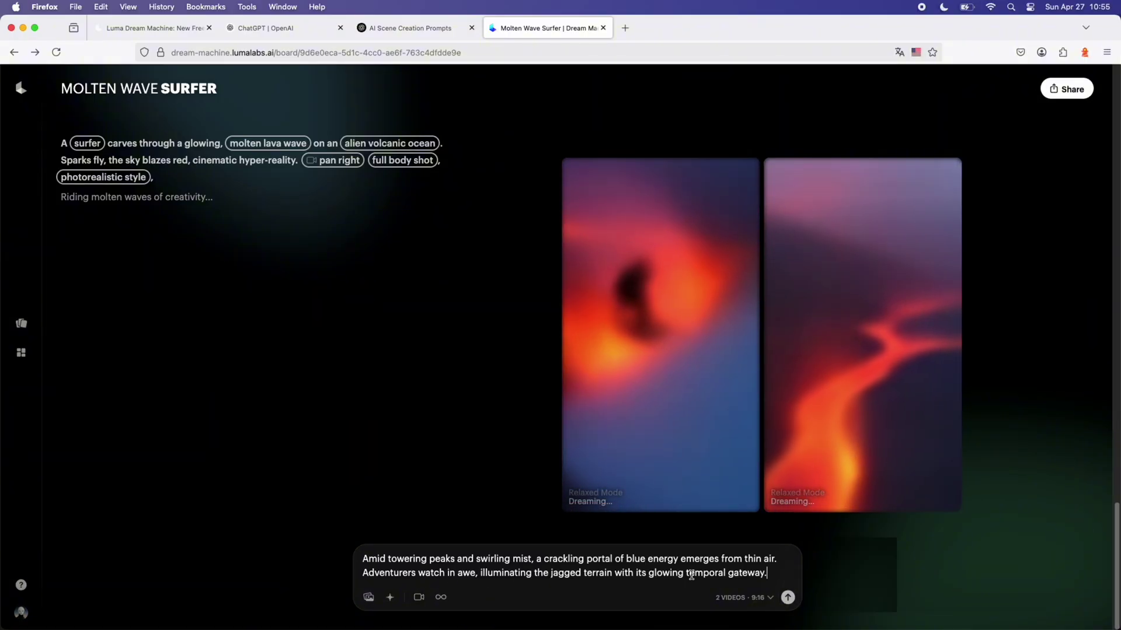
click(788, 597)
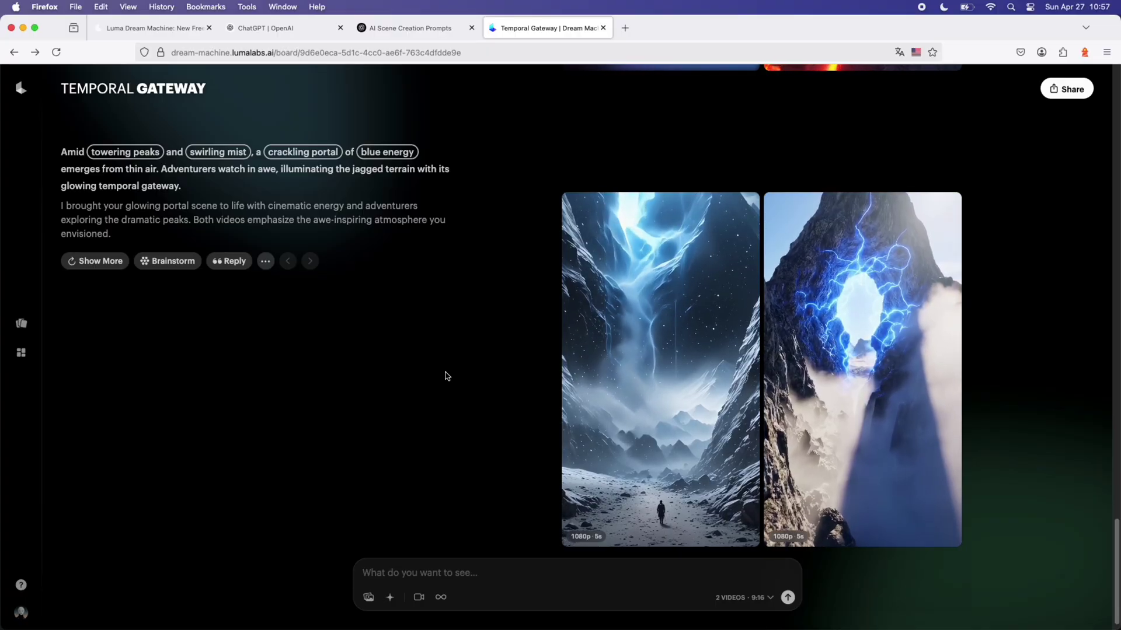
Review the vertical lava surfer videos and the earlier leopard and sleeping dragon videos on the board.
scroll(238, 290, up, 7)
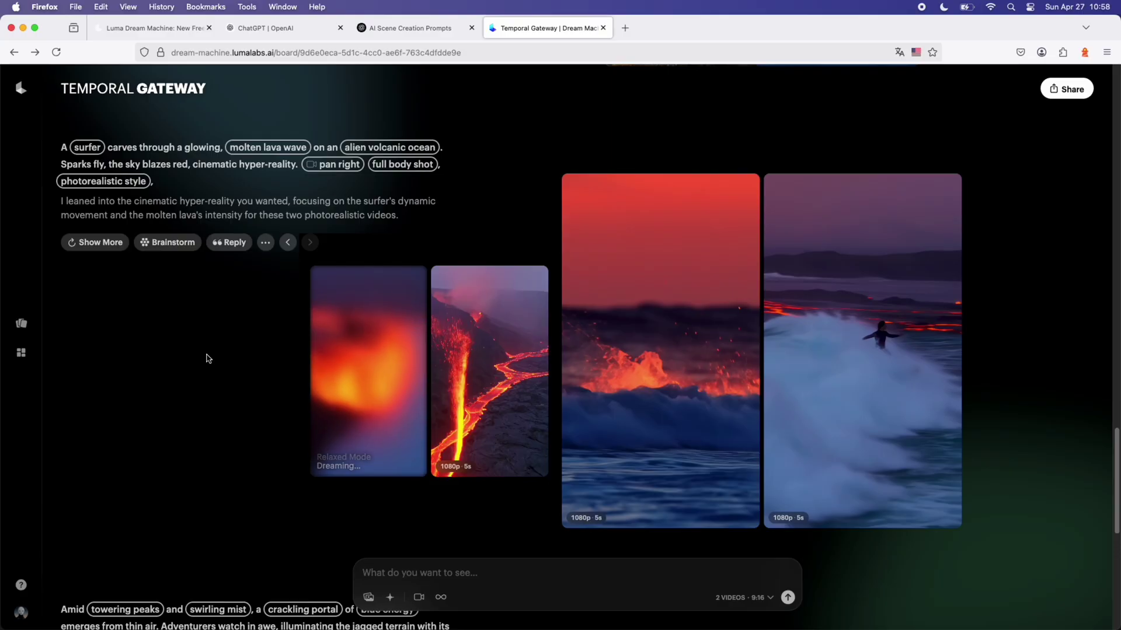
scroll(206, 358, up, 3)
scroll(206, 359, down, 3)
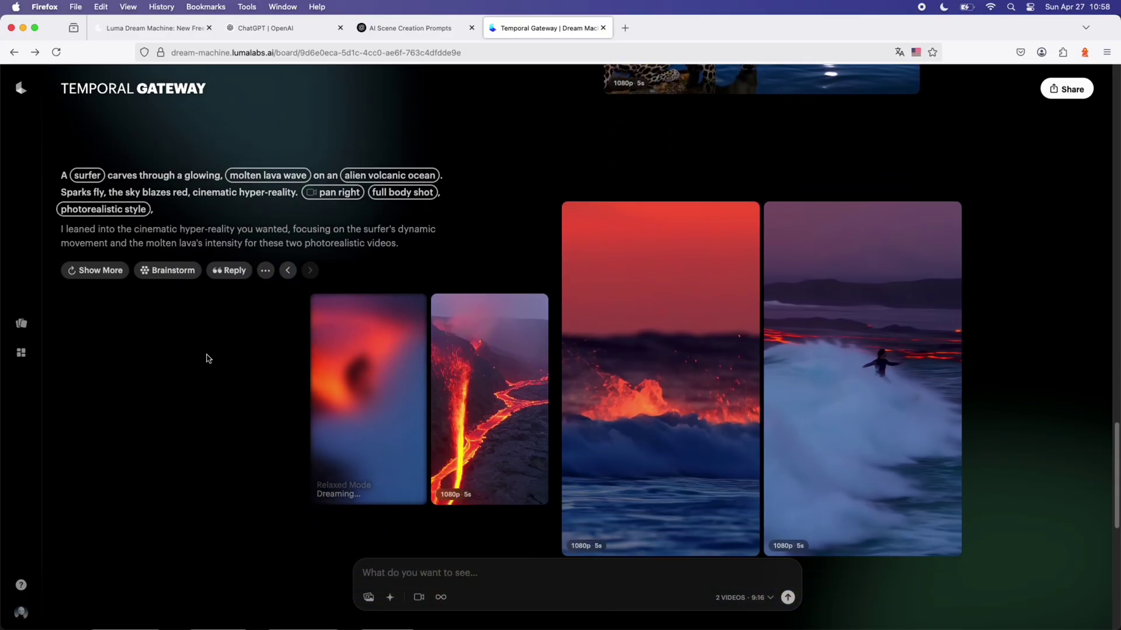
scroll(206, 359, up, 12)
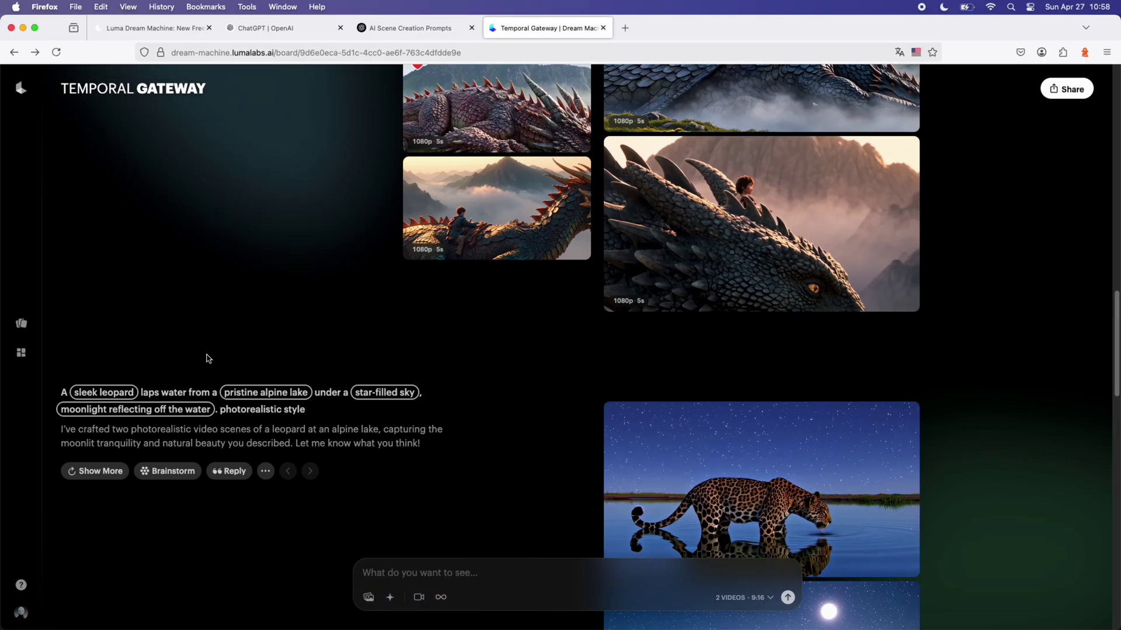
scroll(206, 358, up, 3)
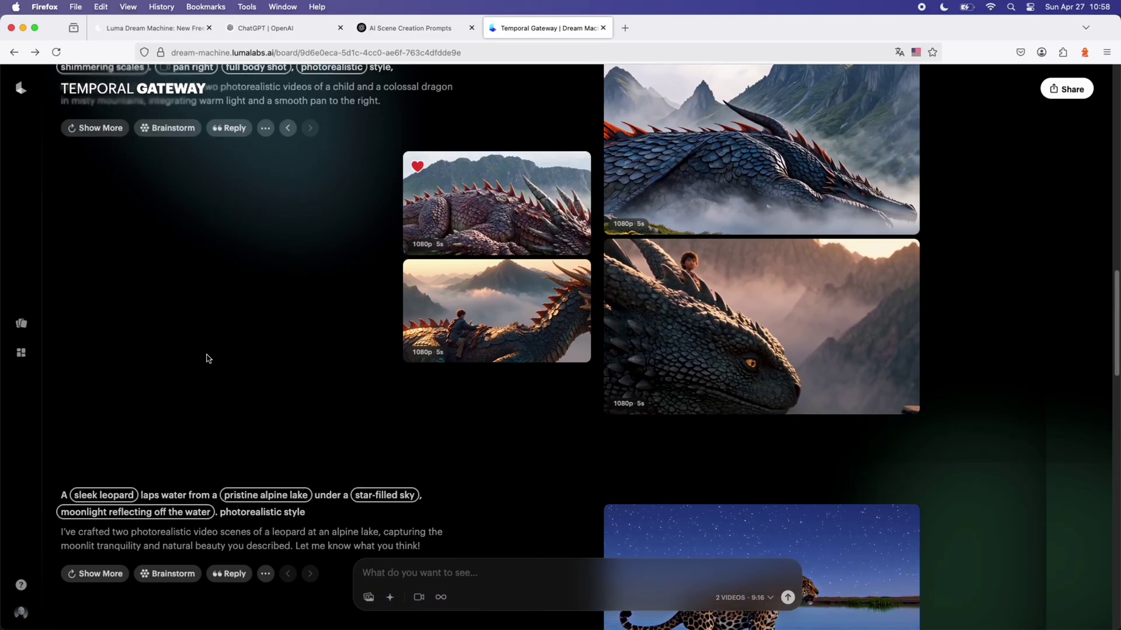
scroll(206, 358, up, 4)
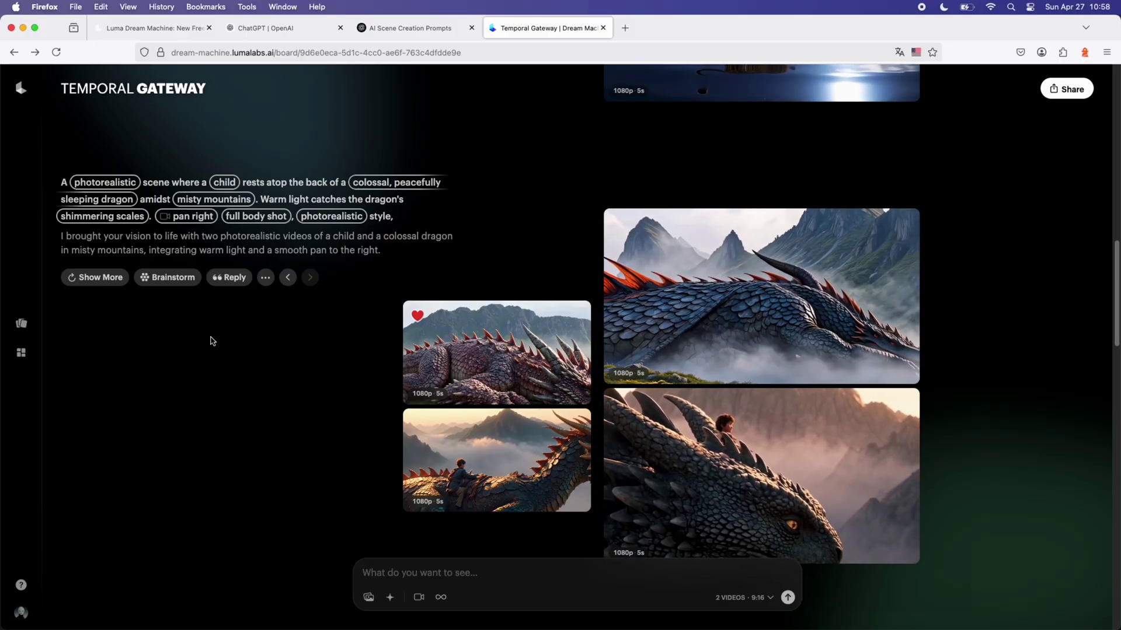
scroll(212, 341, down, 3)
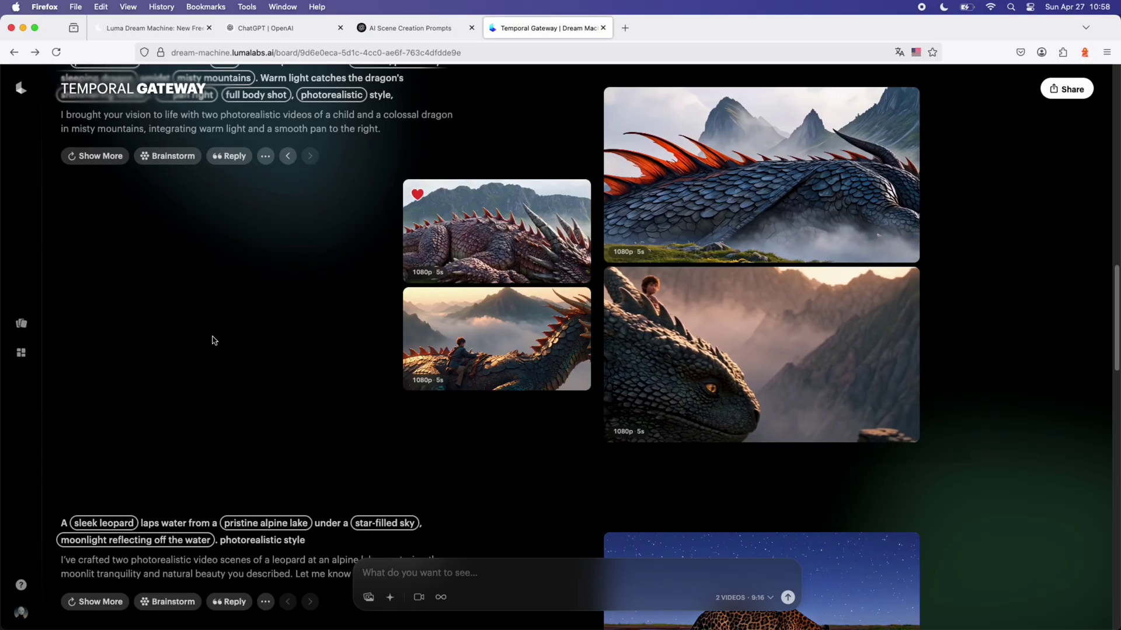